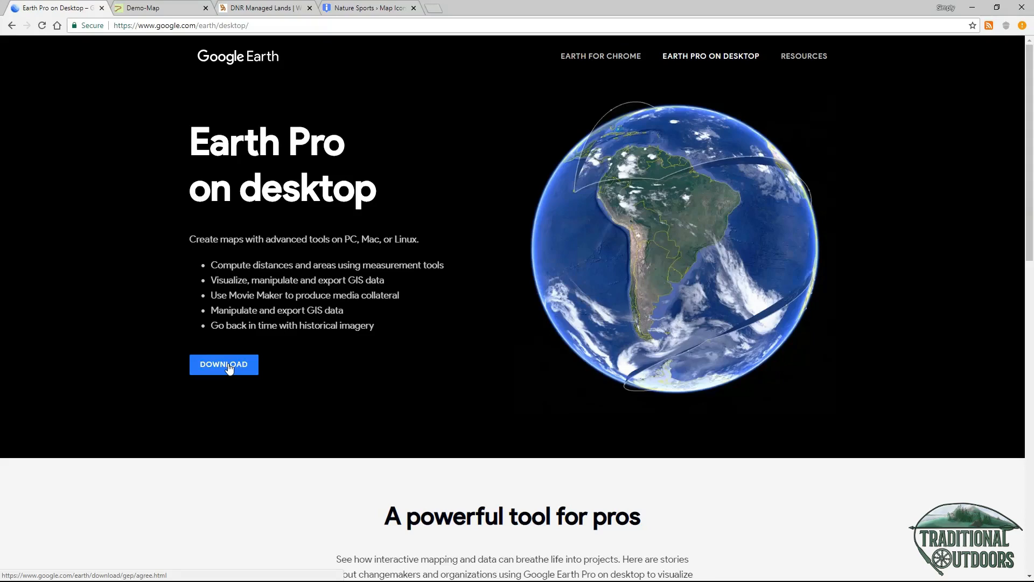
# Switch to Google Earth Pro, dismiss the start-up tips, and collapse the Barry Game Lands MI folder
pyautogui.hotkey('alt', 'Tab')
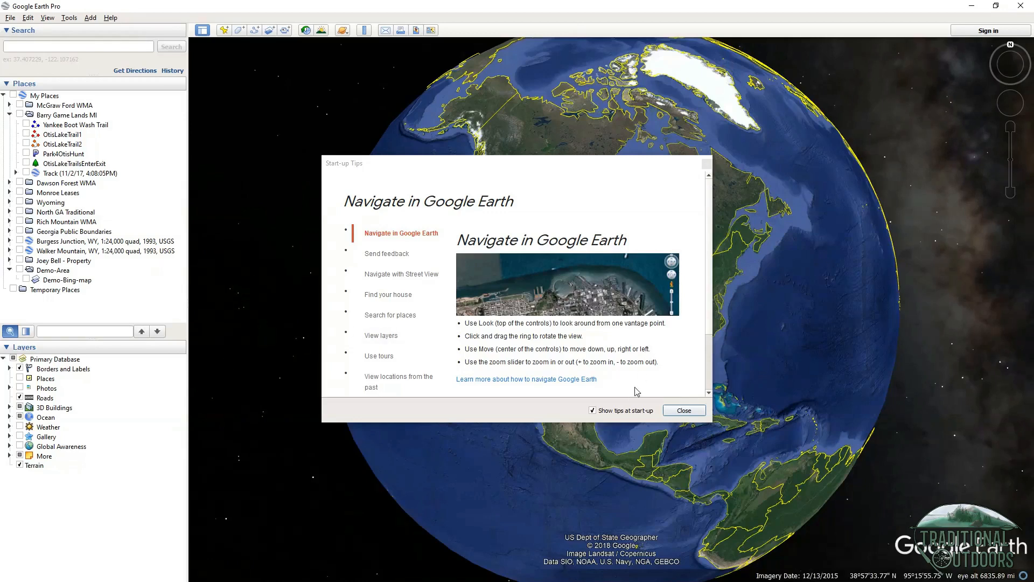
pyautogui.click(680, 411)
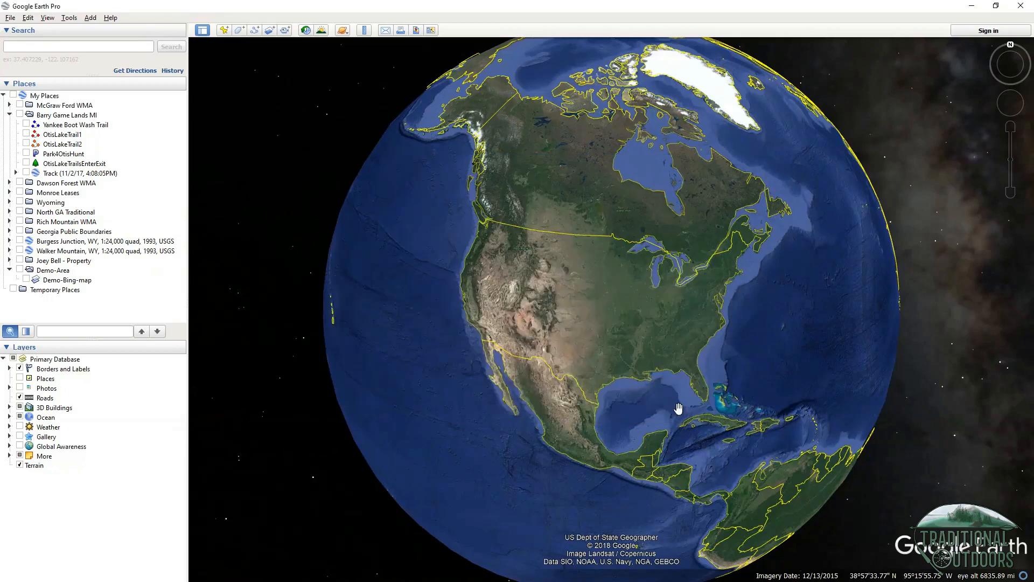
pyautogui.click(9, 115)
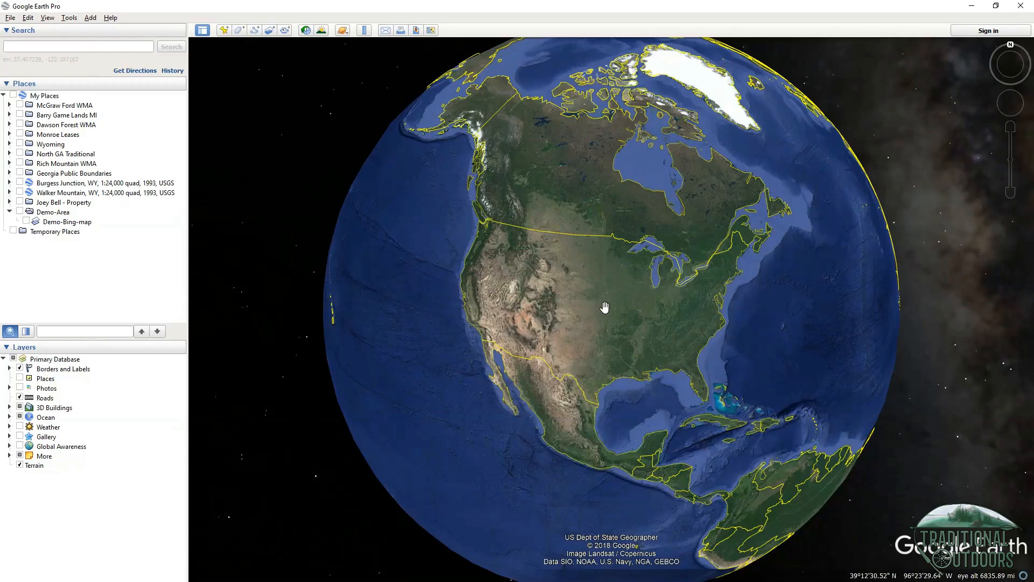
# Zoom in on the central United States and back out until the whole globe is in view
pyautogui.moveTo(604, 309)
pyautogui.mouseDown()
pyautogui.moveTo(677, 296)
pyautogui.moveTo(621, 316)
pyautogui.moveTo(464, 316)
pyautogui.moveTo(559, 338)
pyautogui.moveTo(631, 315)
pyautogui.moveTo(582, 324)
pyautogui.moveTo(607, 184)
pyautogui.moveTo(595, 219)
pyautogui.moveTo(596, 347)
pyautogui.moveTo(644, 376)
pyautogui.moveTo(635, 345)
pyautogui.moveTo(568, 291)
pyautogui.moveTo(619, 300)
pyautogui.moveTo(556, 309)
pyautogui.moveTo(625, 309)
pyautogui.moveTo(623, 348)
pyautogui.moveTo(607, 321)
pyautogui.mouseUp()
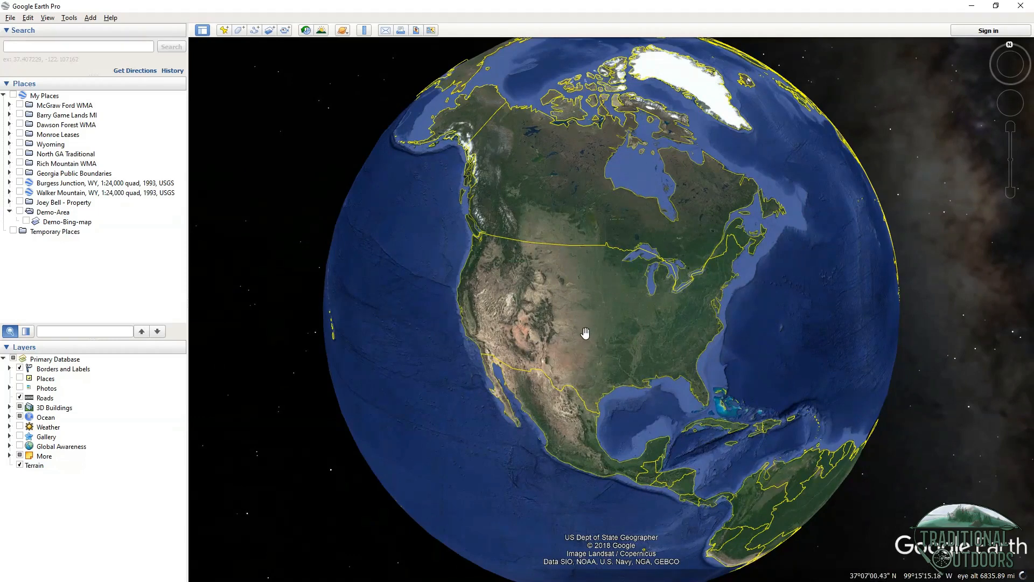
pyautogui.scroll(3, 585, 333)
pyautogui.scroll(3, 586, 334)
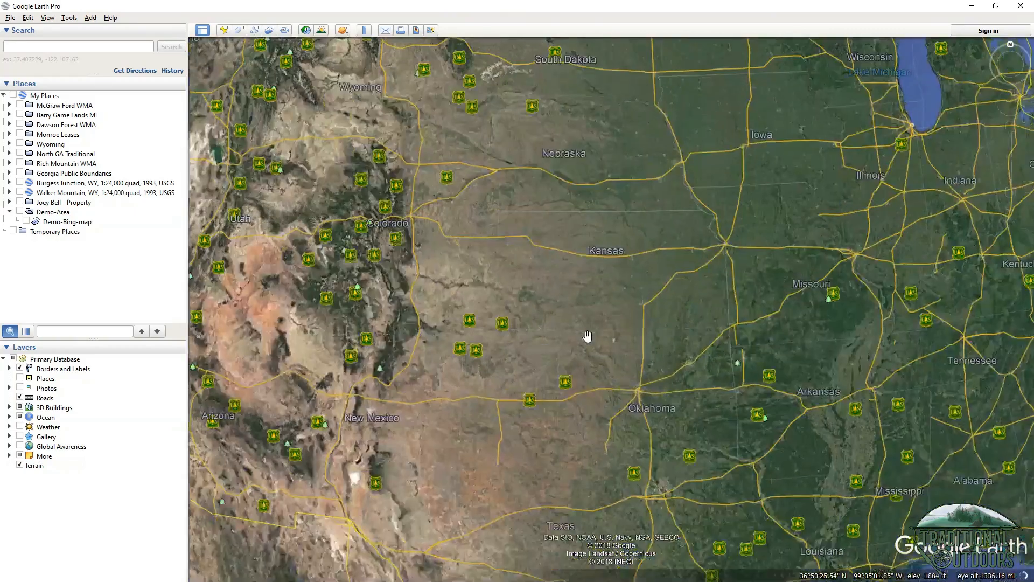
pyautogui.scroll(-5, 588, 336)
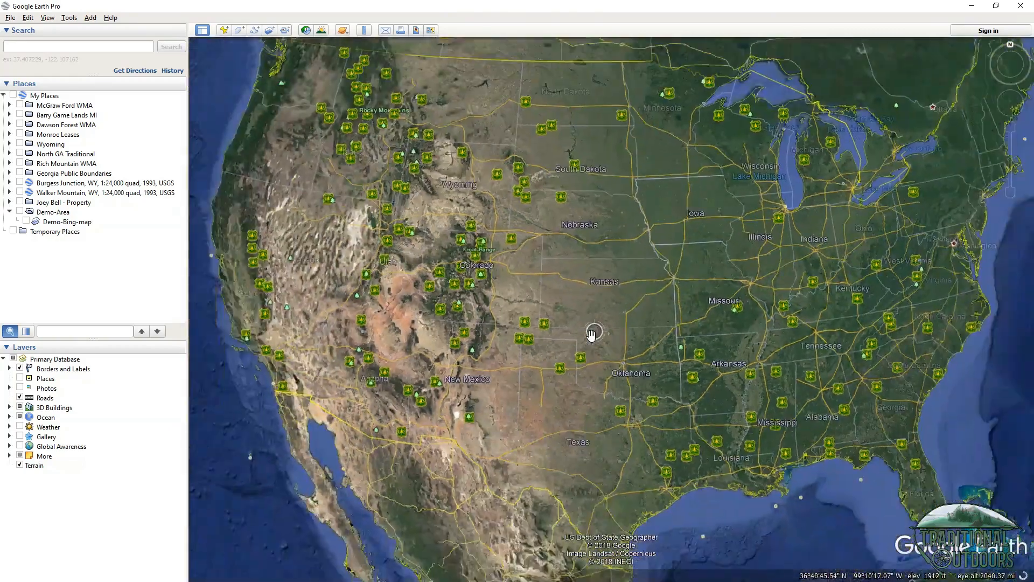
pyautogui.scroll(-5, 591, 334)
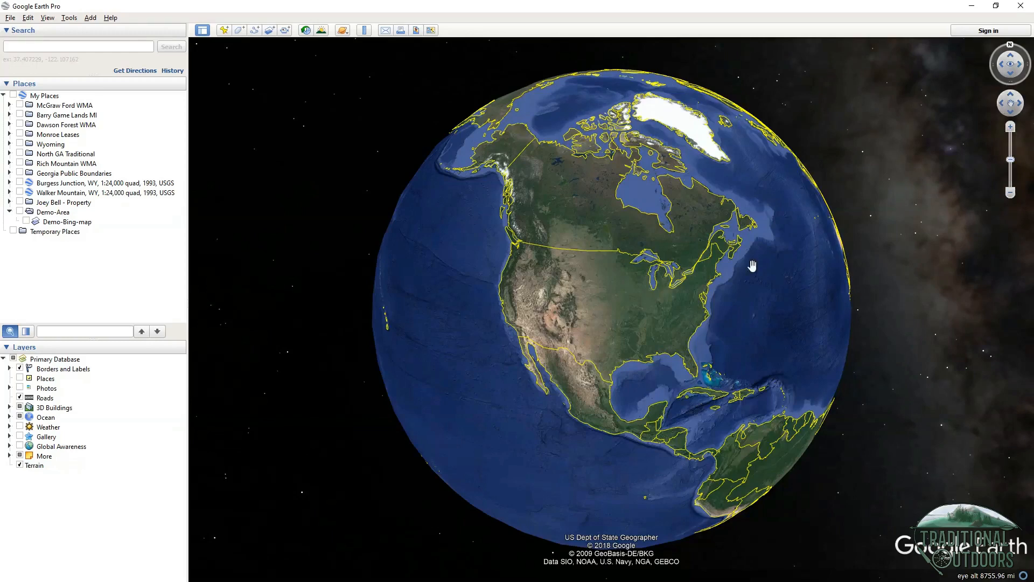
pyautogui.scroll(-2, 671, 291)
# Rotate the globe west and east, turn it freely in several directions, and zoom in on North America
pyautogui.moveTo(1007, 115)
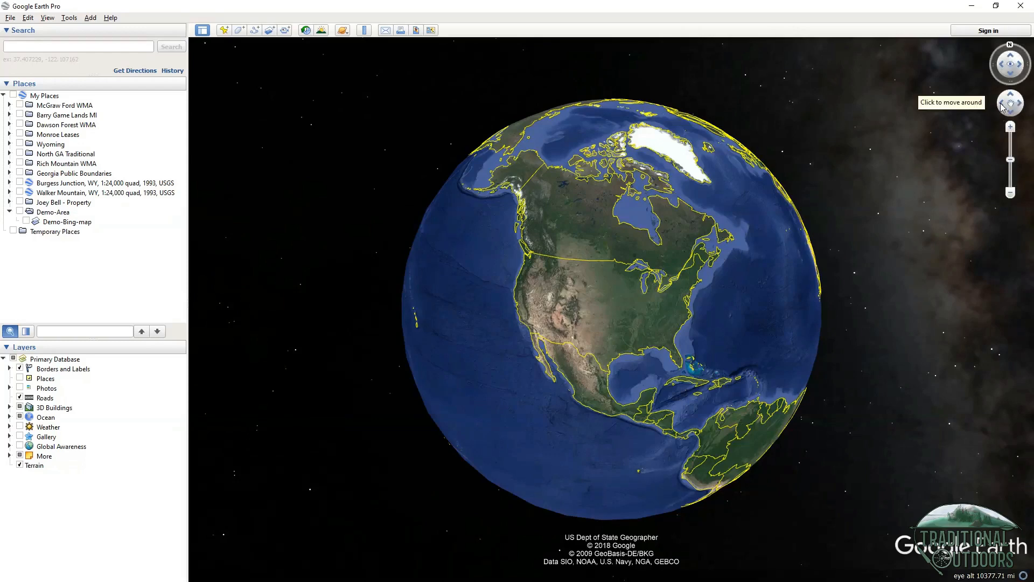
pyautogui.click(1001, 106)
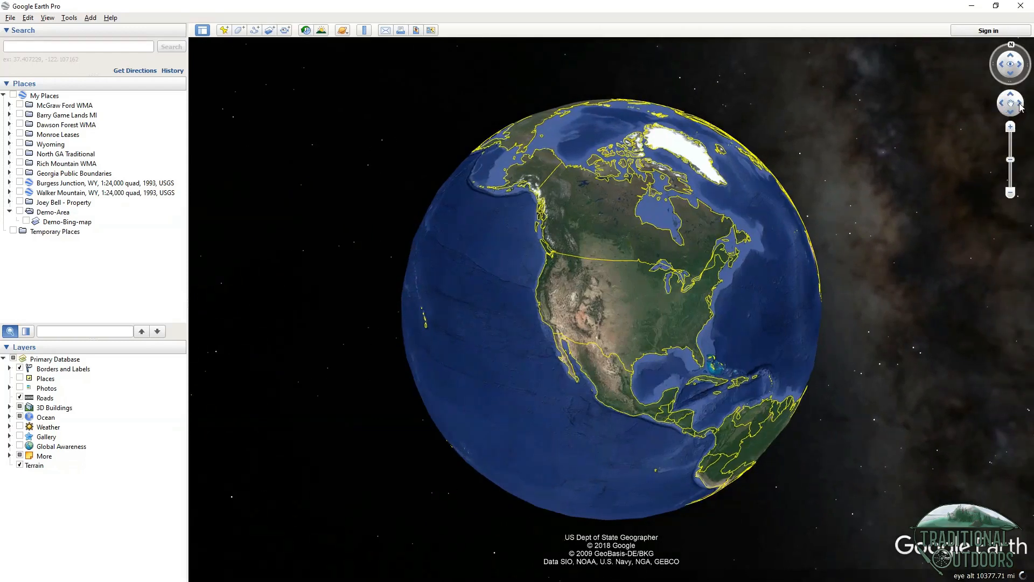
pyautogui.click(1021, 106)
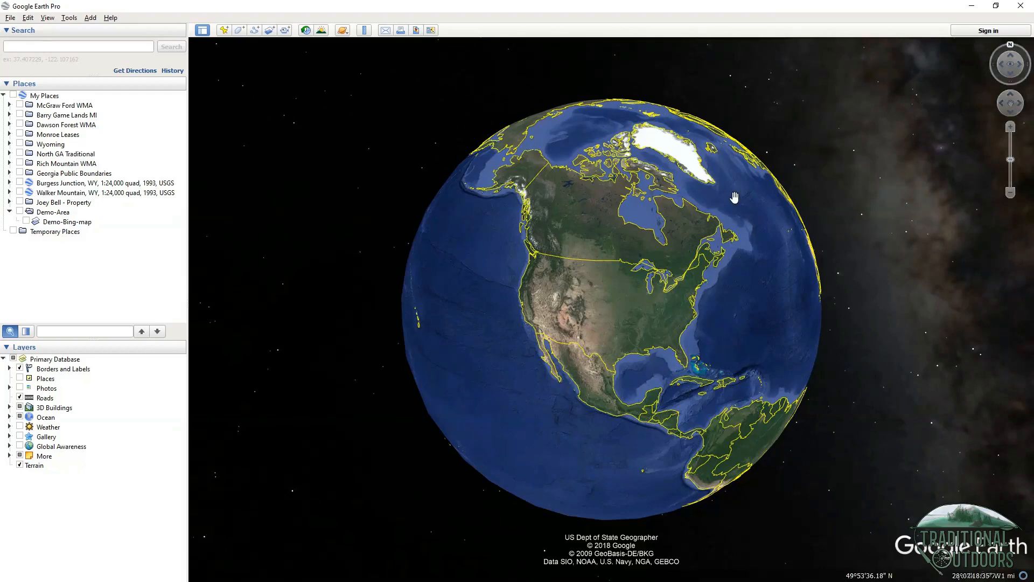
pyautogui.moveTo(748, 161); pyautogui.dragTo(729, 156)
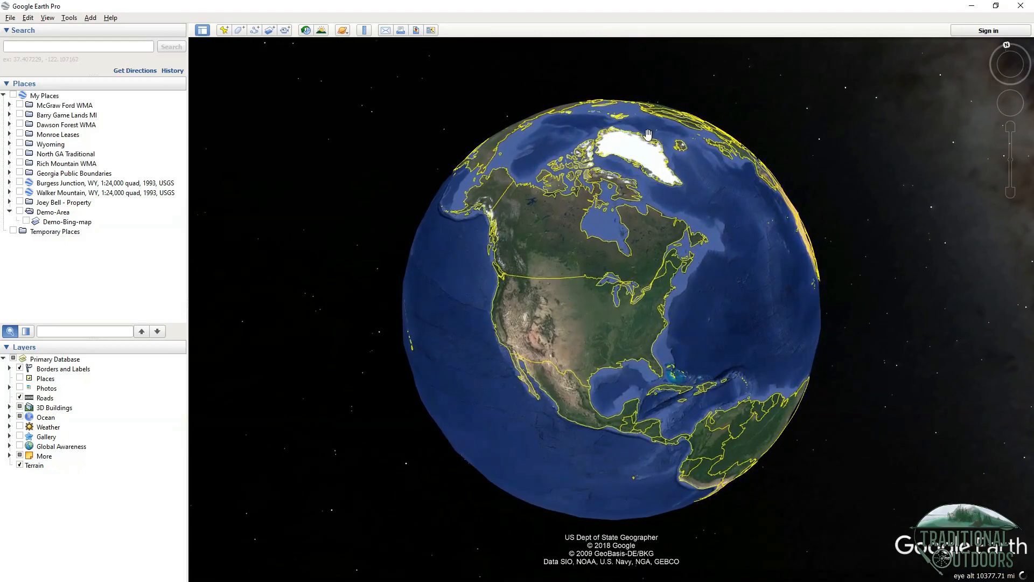
pyautogui.moveTo(653, 237); pyautogui.dragTo(656, 244)
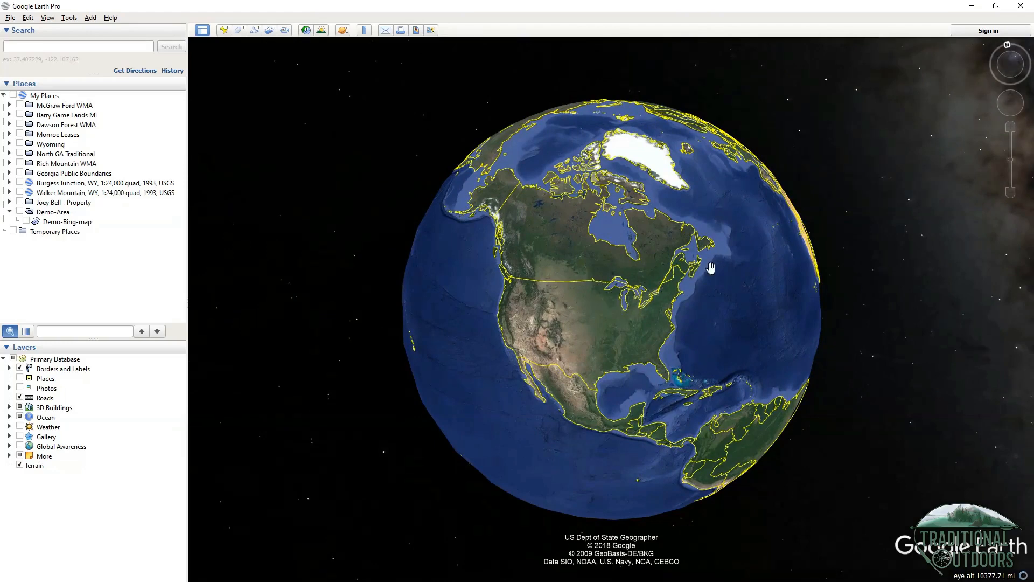
pyautogui.moveTo(596, 270); pyautogui.dragTo(598, 263)
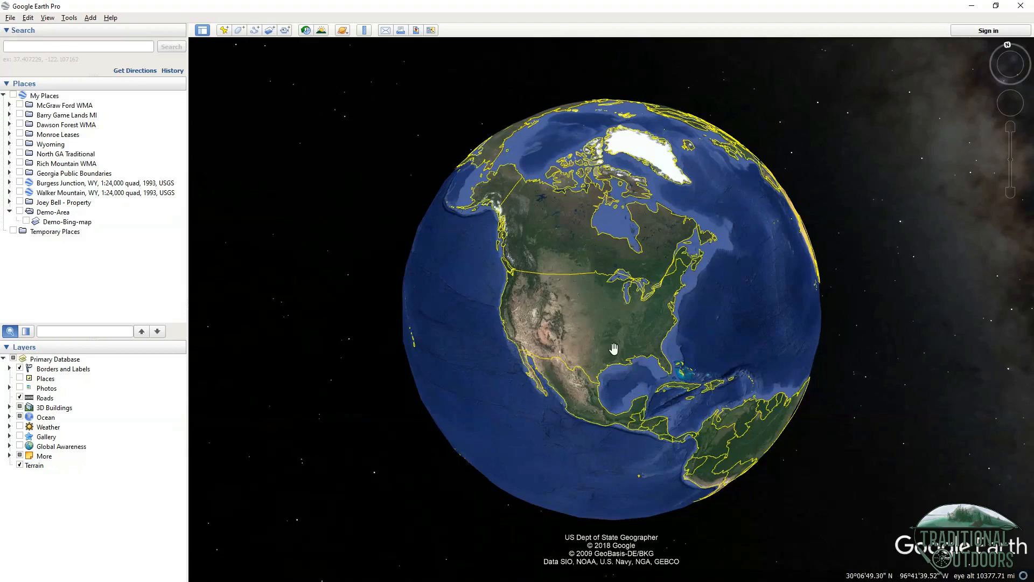
pyautogui.scroll(2, 586, 333)
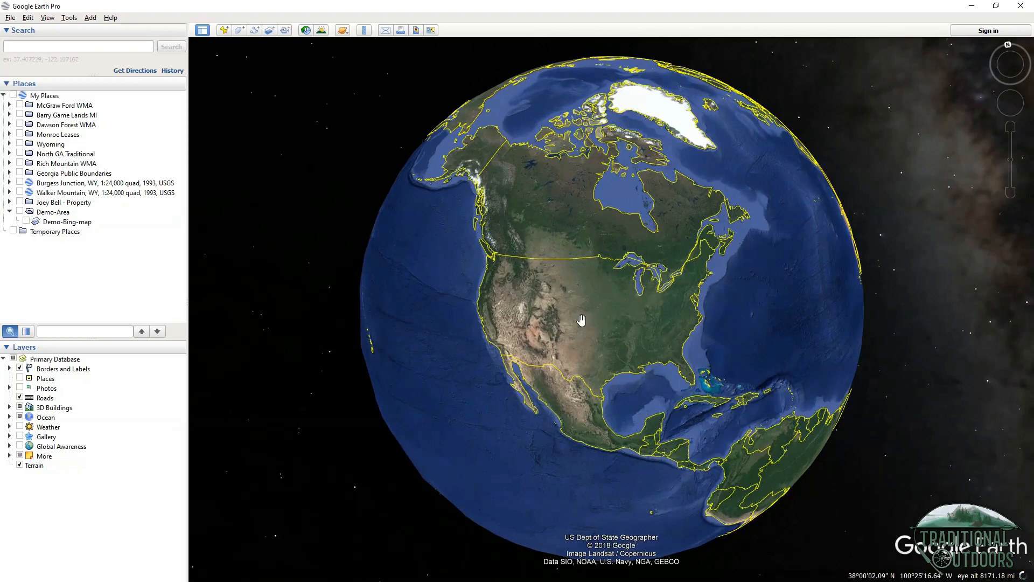
pyautogui.scroll(2, 608, 306)
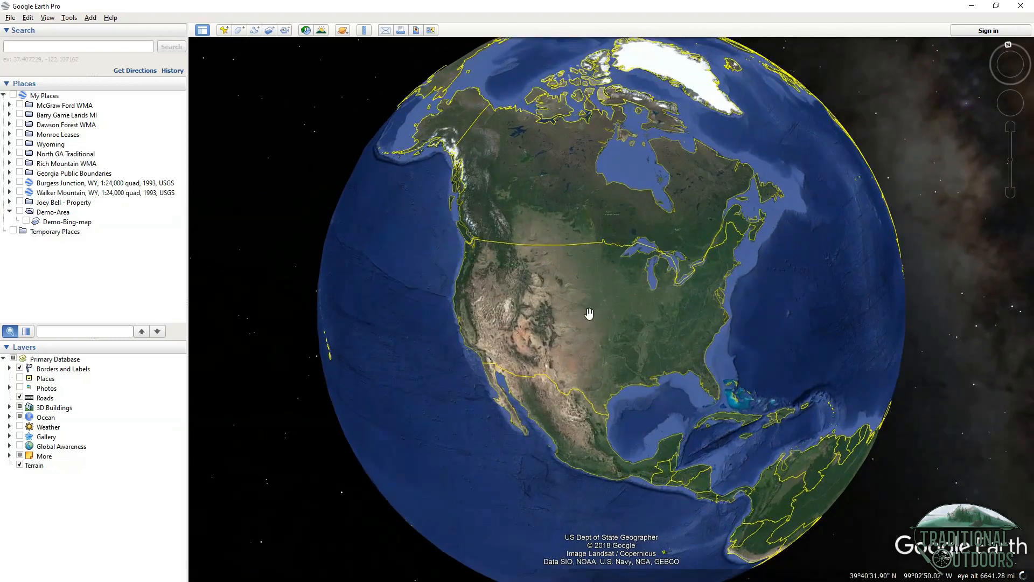
pyautogui.scroll(2, 599, 311)
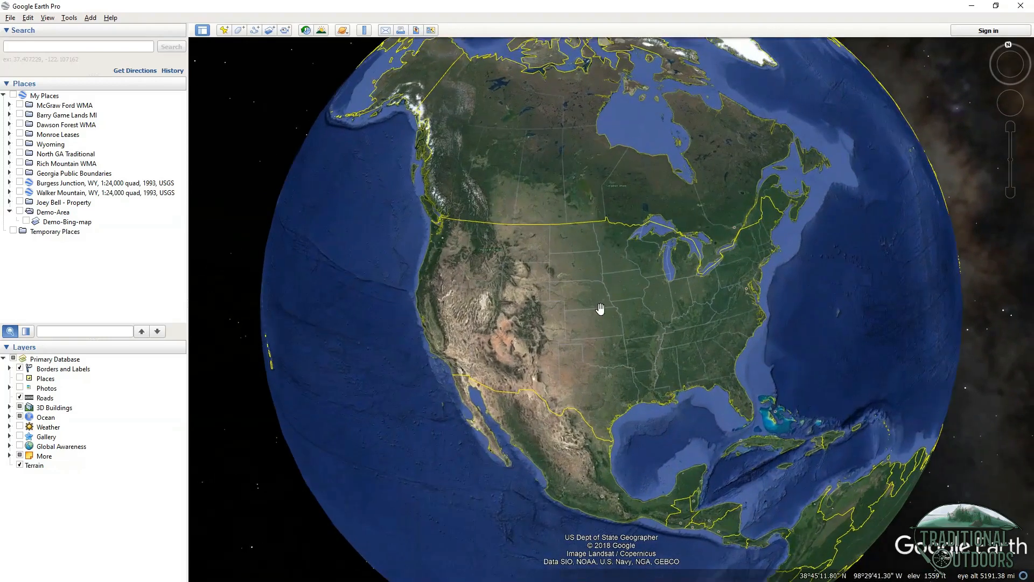
# Search for Atlanta, GA to fly to the city, and clear the search results
pyautogui.click(70, 46)
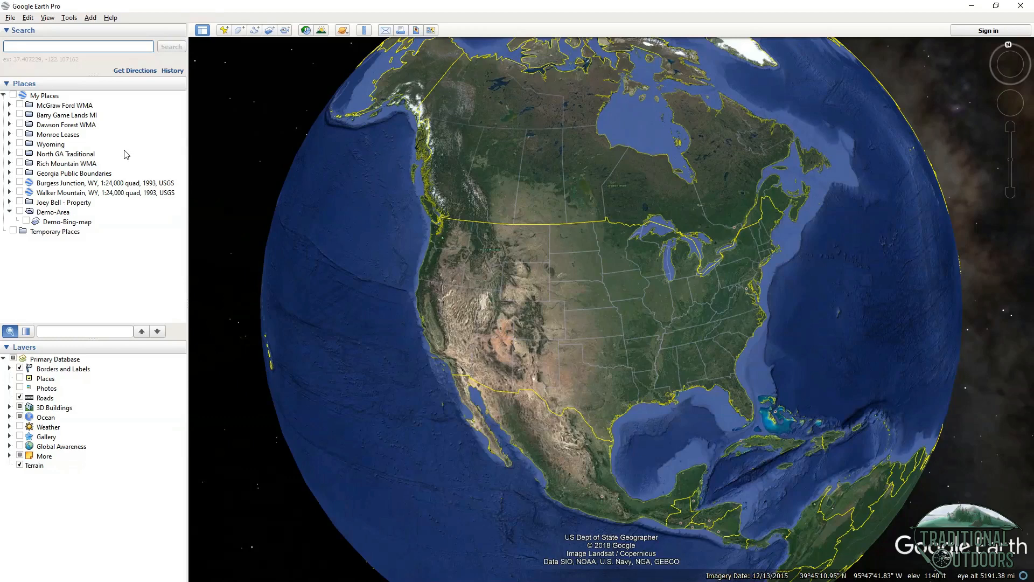
pyautogui.write('Ange')
pyautogui.press('BackSpace')
pyautogui.press('BackSpace')
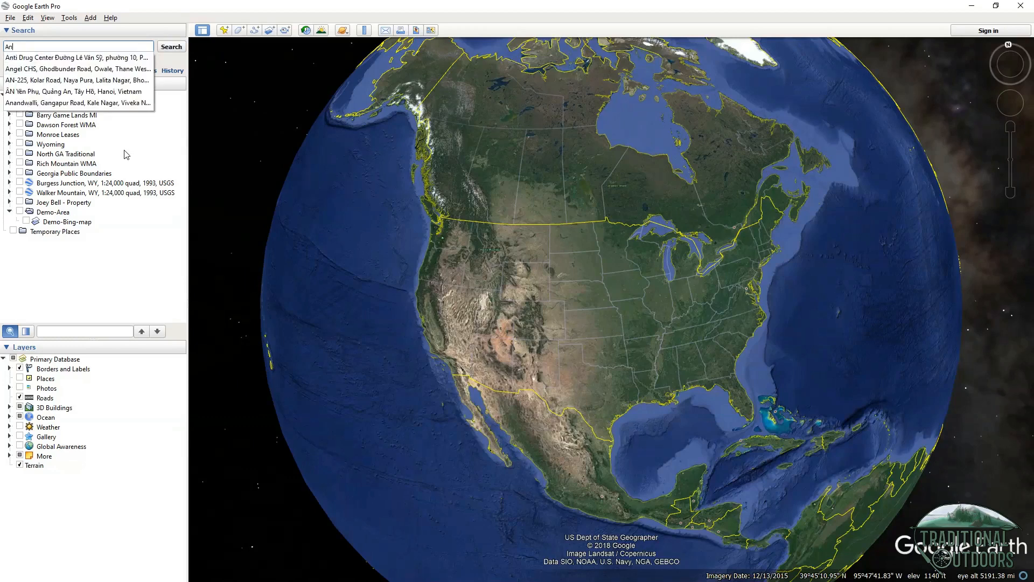
pyautogui.write('t')
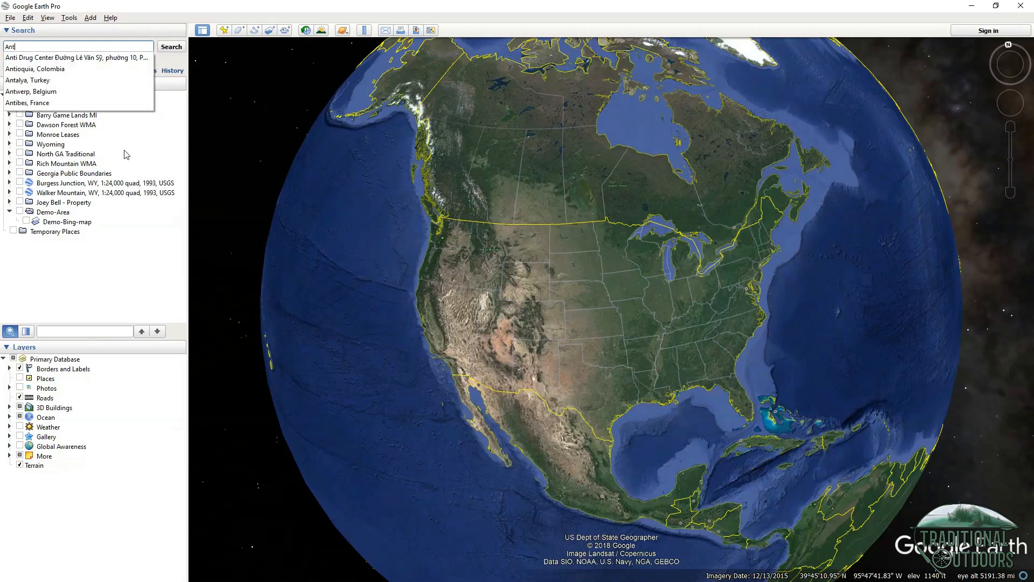
pyautogui.write('ha')
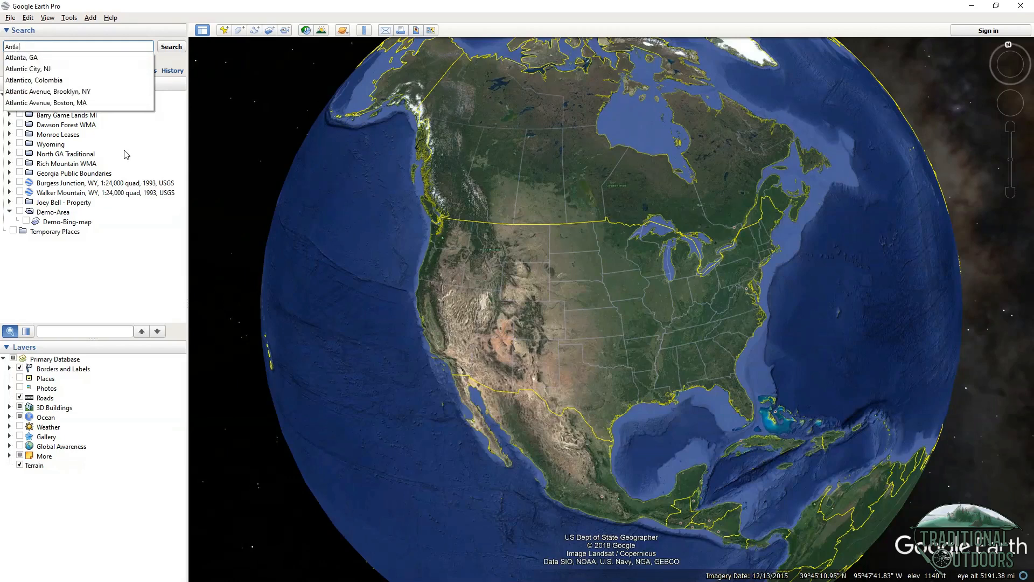
pyautogui.press('Down')
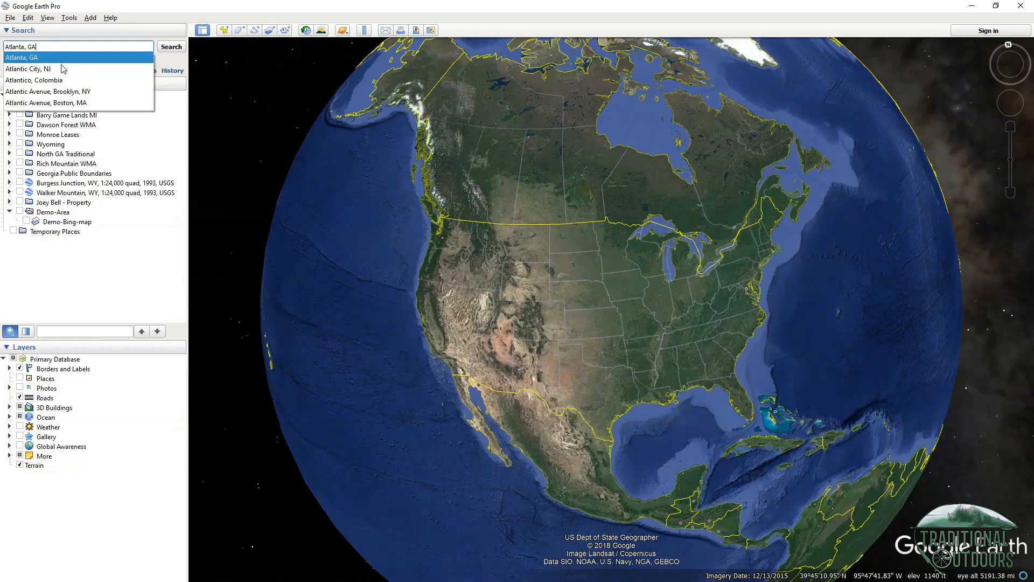
pyautogui.click(20, 59)
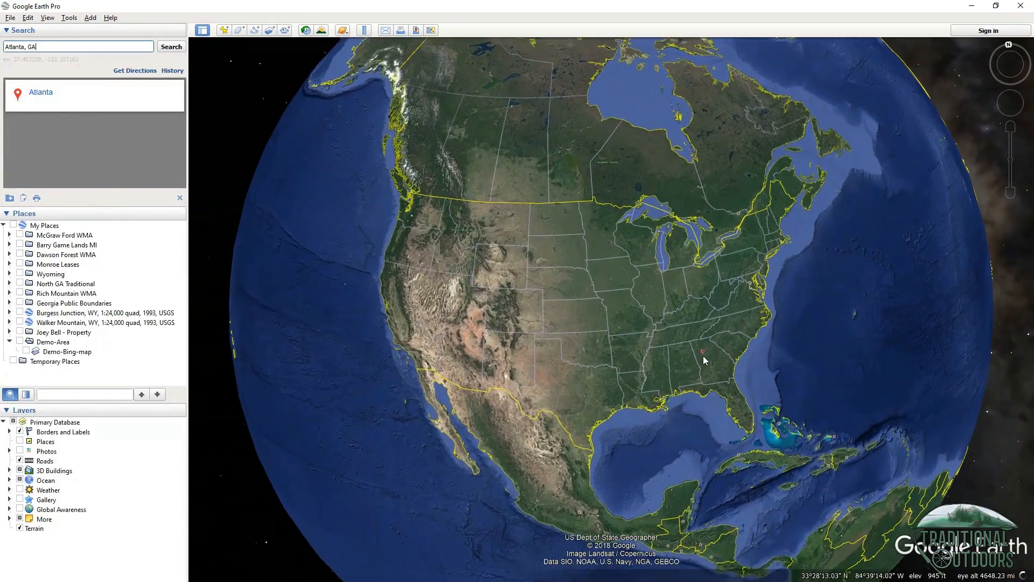
pyautogui.scroll(-5, 703, 355)
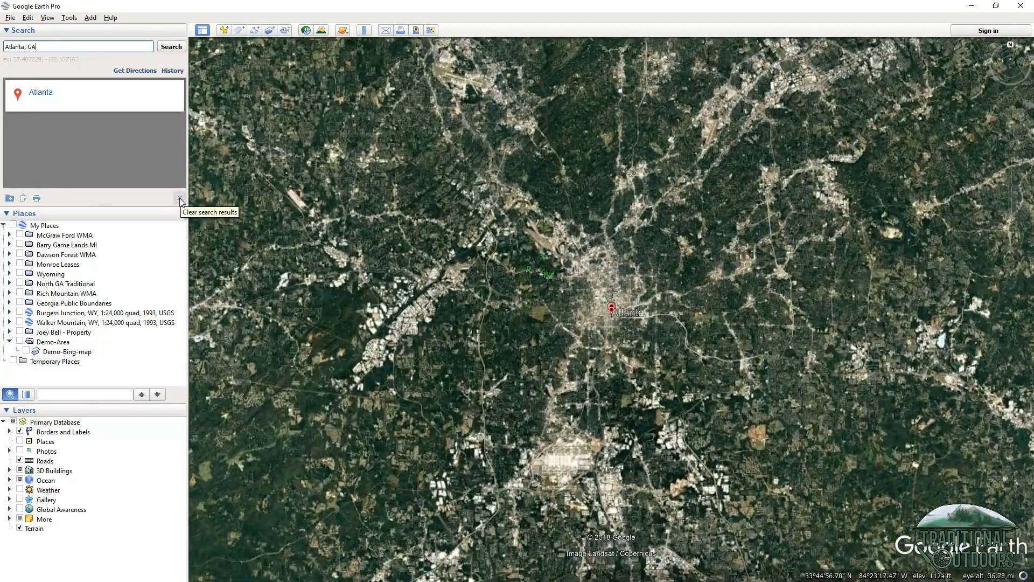
pyautogui.click(180, 199)
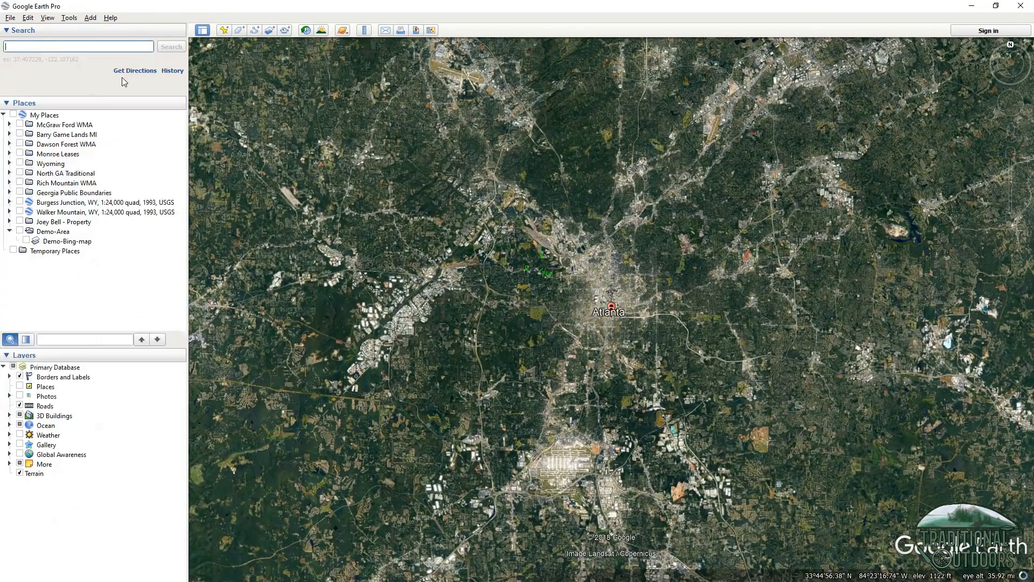
# Search for Mount Rushmore National Memorial, South Dakota to fly there, and clear the search results
pyautogui.click(61, 46)
pyautogui.write('Mount Rushmore')
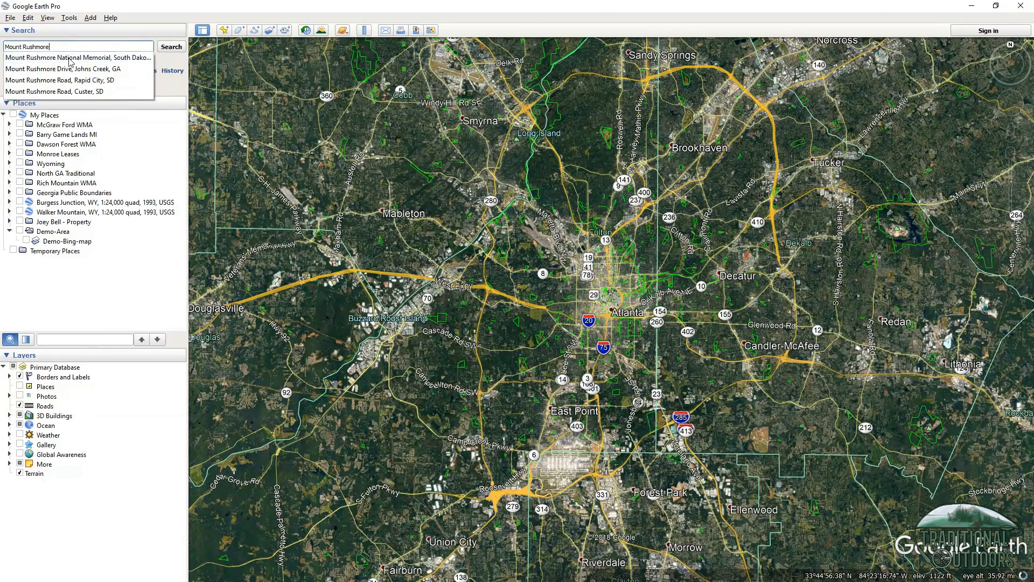
pyautogui.click(69, 57)
pyautogui.click(174, 49)
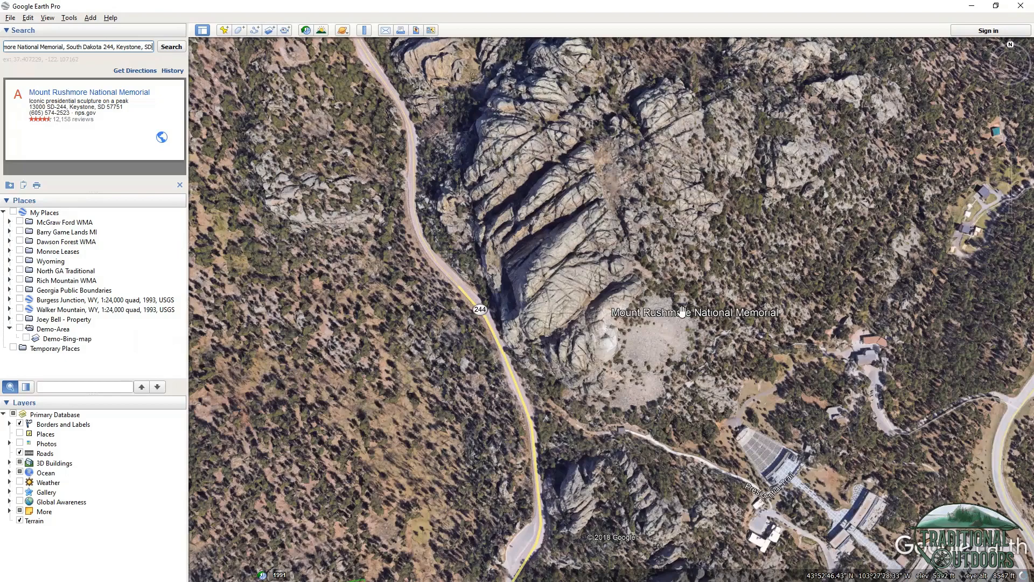
pyautogui.click(180, 185)
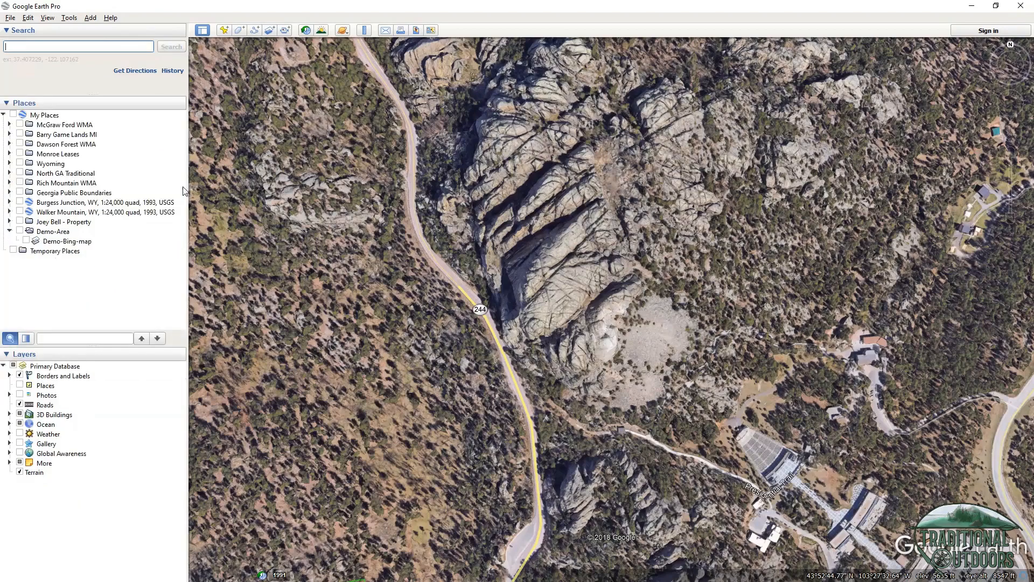
# Switch to the CalTopo Demo-Map in the browser and copy the latitude and longitude of marker Poss-001
pyautogui.hotkey('alt', 'Tab')
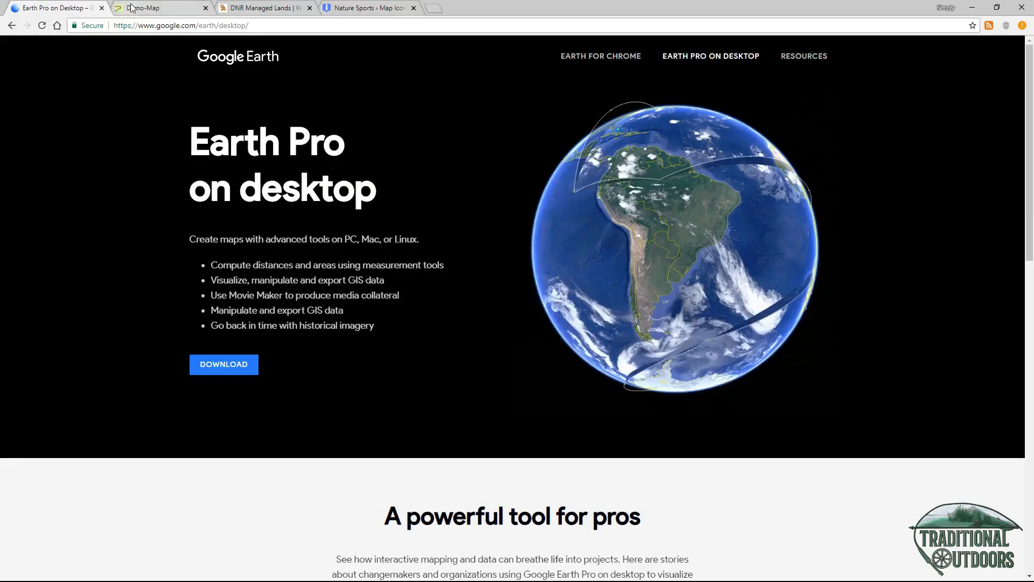
pyautogui.click(151, 9)
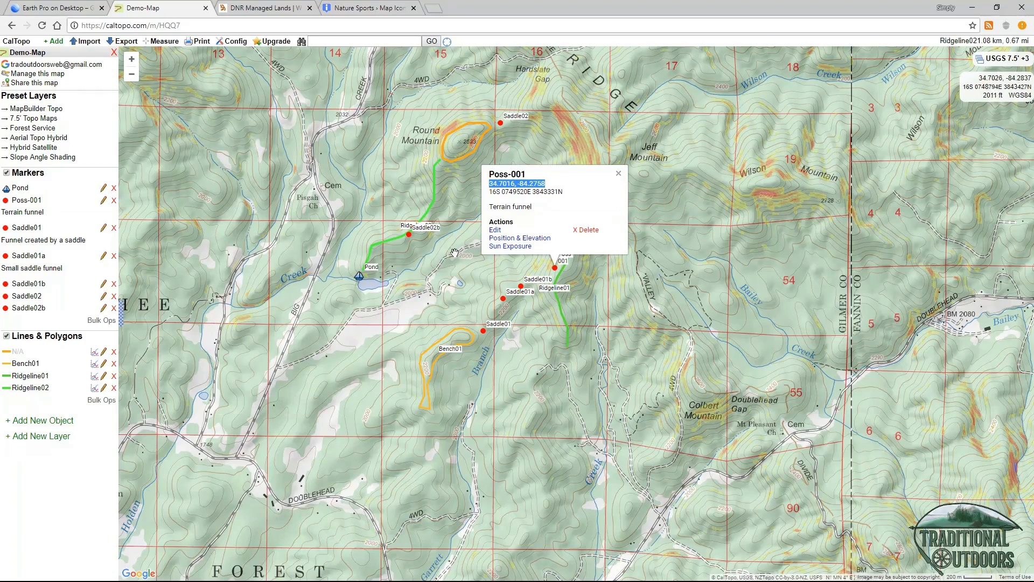
pyautogui.rightClick(522, 186)
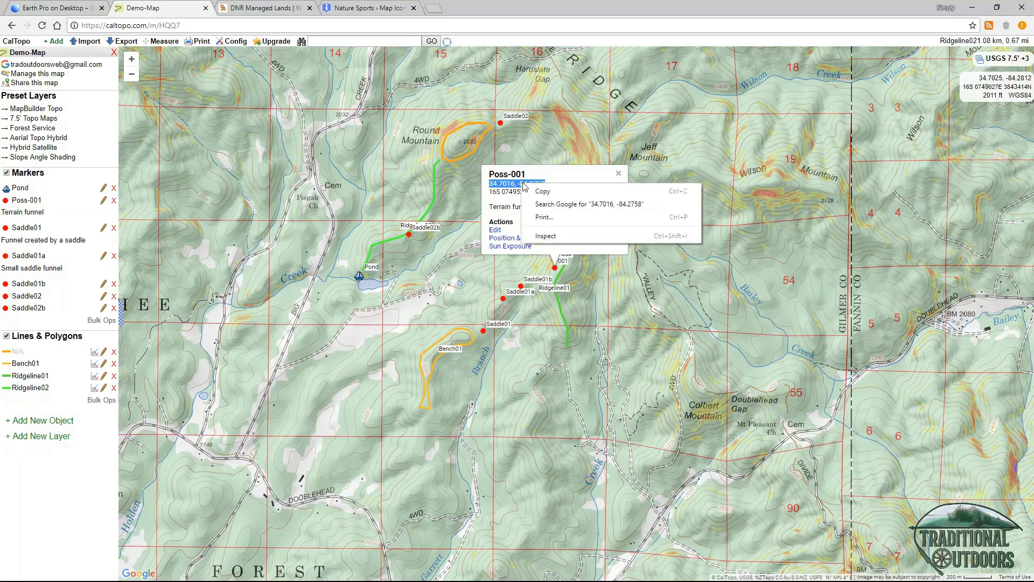
pyautogui.click(542, 192)
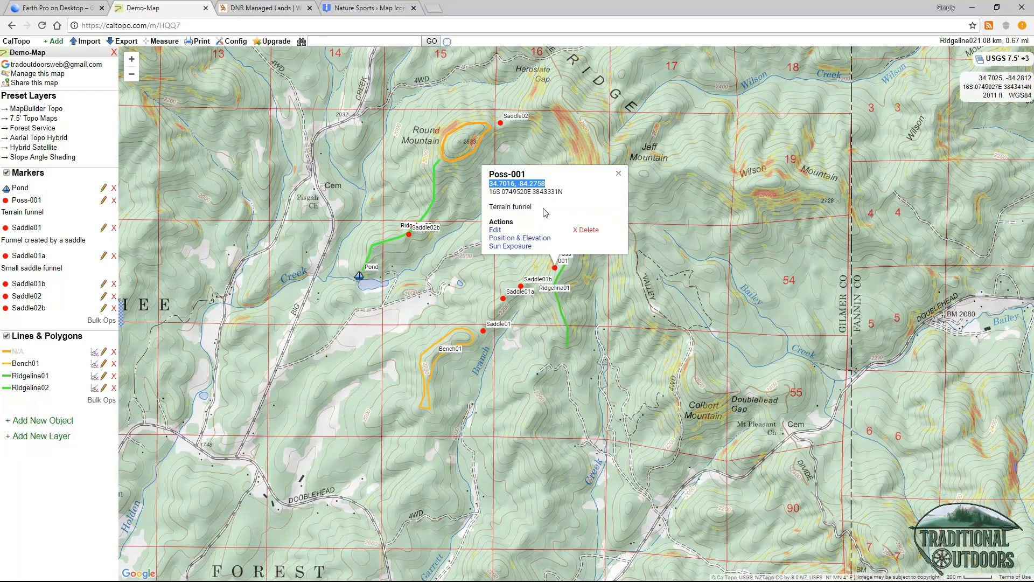
# Return to Google Earth Pro, search for the copied coordinates 34.7016, -84.2758, view the location, and clear the search results
pyautogui.hotkey('alt', 'Tab')
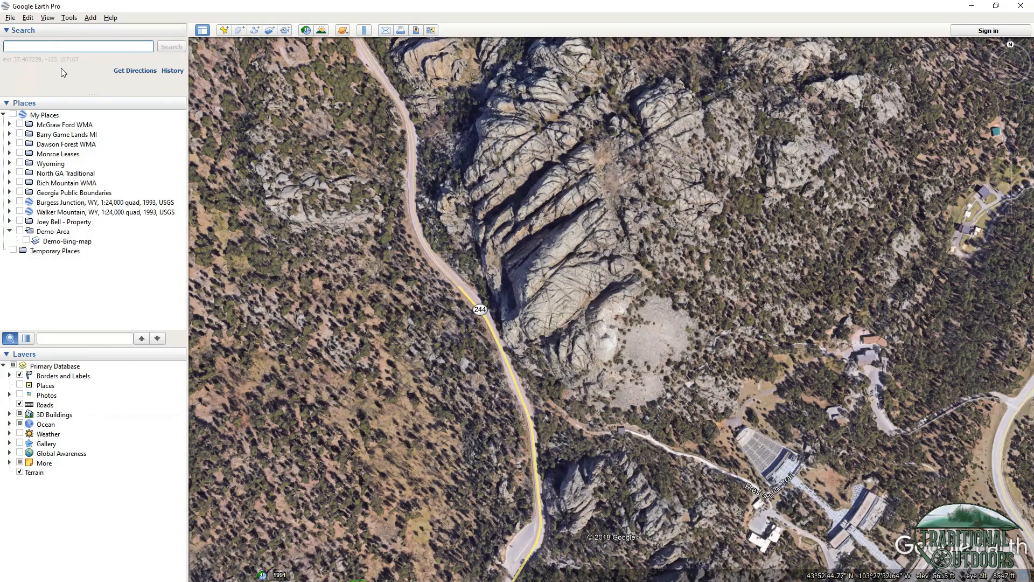
pyautogui.hotkey('ctrl', 'v')
pyautogui.click(171, 47)
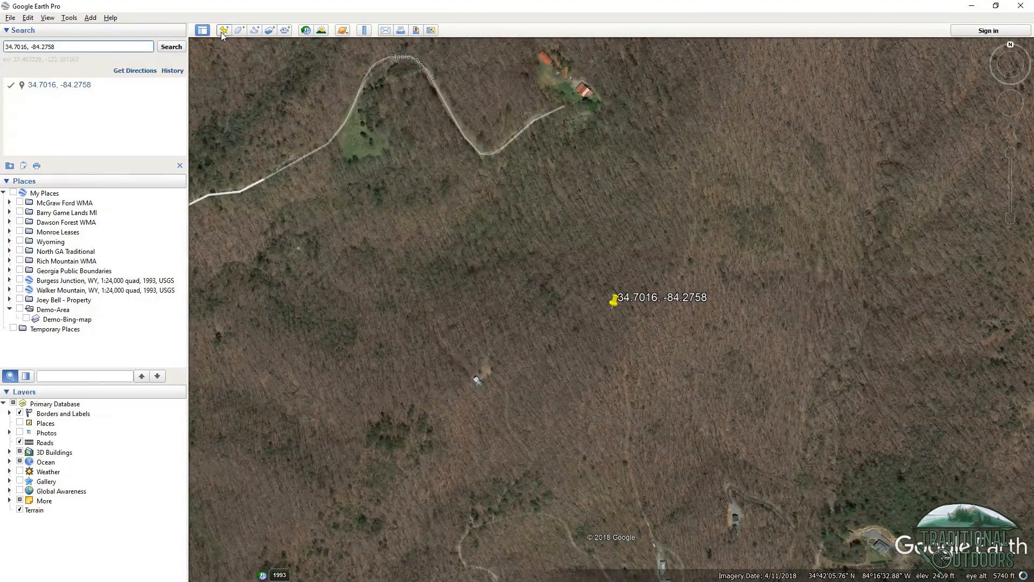
pyautogui.moveTo(564, 288); pyautogui.dragTo(551, 269)
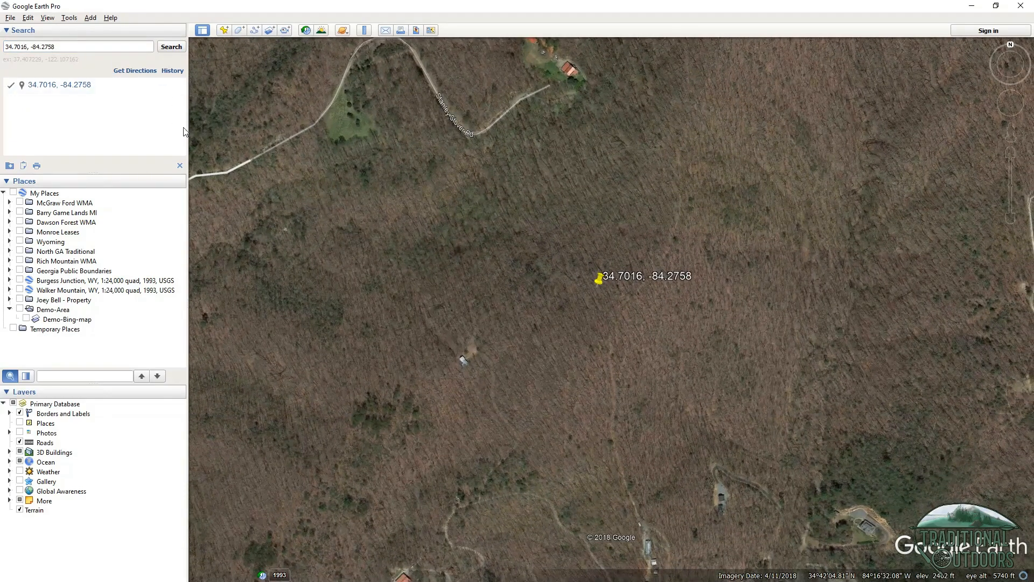
pyautogui.click(180, 166)
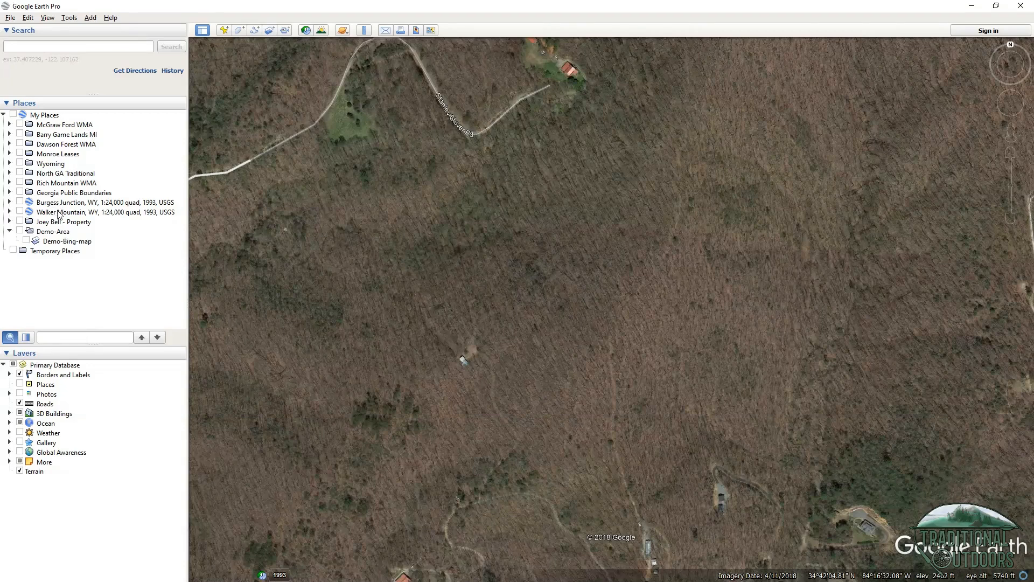
# Check which item types can be added to My Places and to the Dawson Forest WMA folder
pyautogui.rightClick(47, 118)
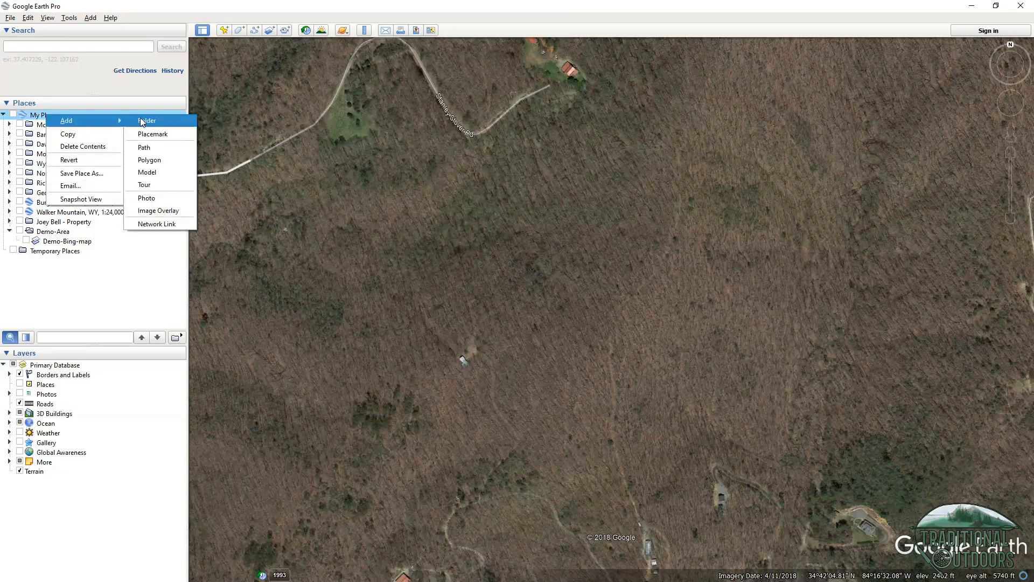
pyautogui.click(90, 93)
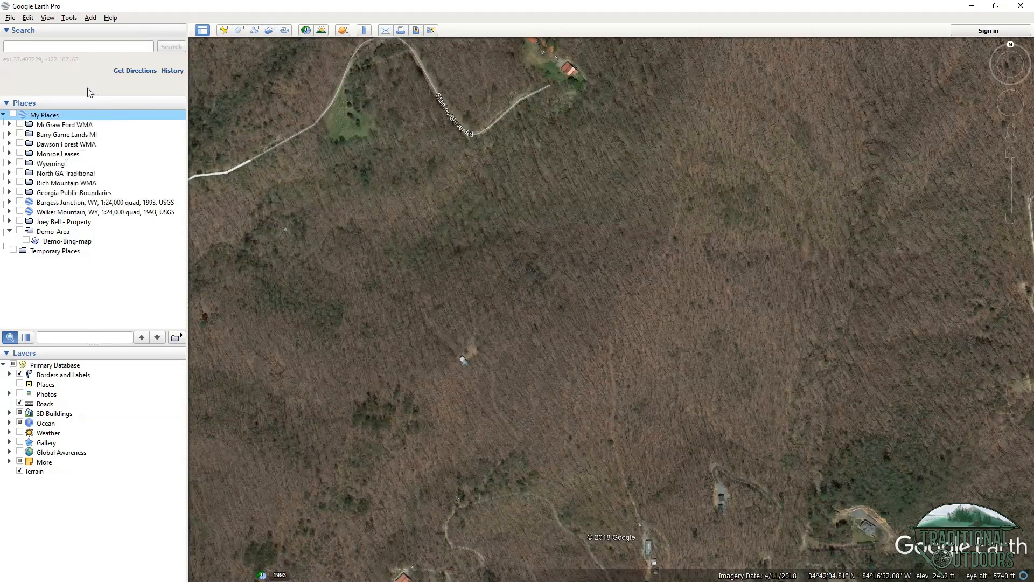
pyautogui.click(9, 144)
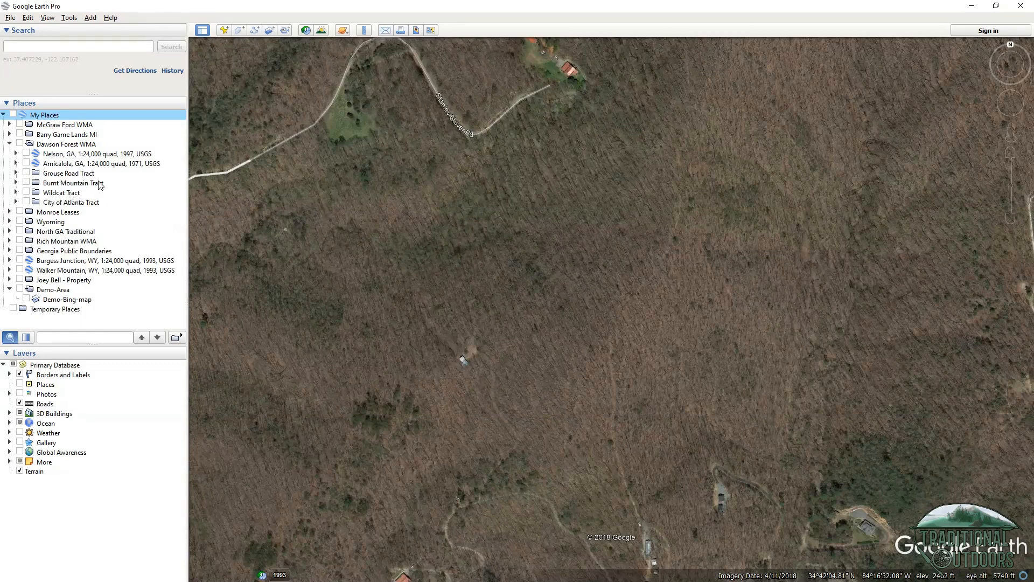
pyautogui.rightClick(72, 145)
pyautogui.moveTo(117, 151)
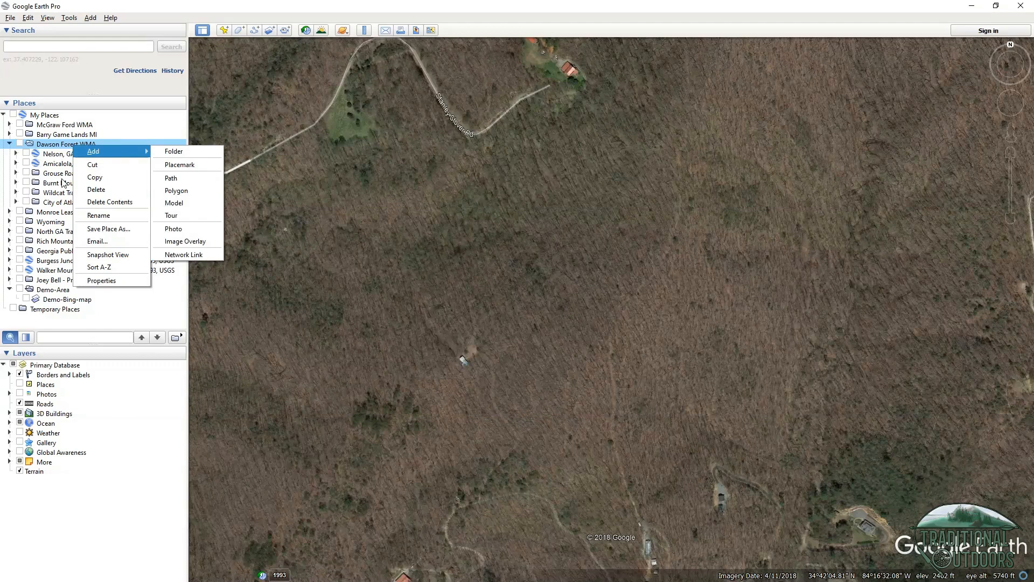
# Examine the saved items in the Grouse Road Tract folder, and collapse it and the Dawson Forest WMA folder
pyautogui.click(15, 174)
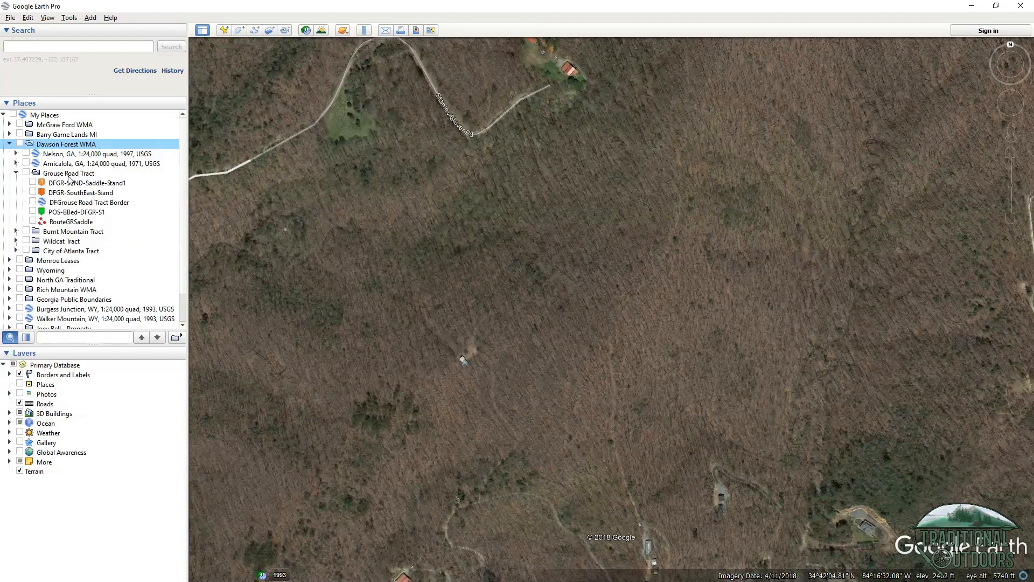
pyautogui.click(69, 174)
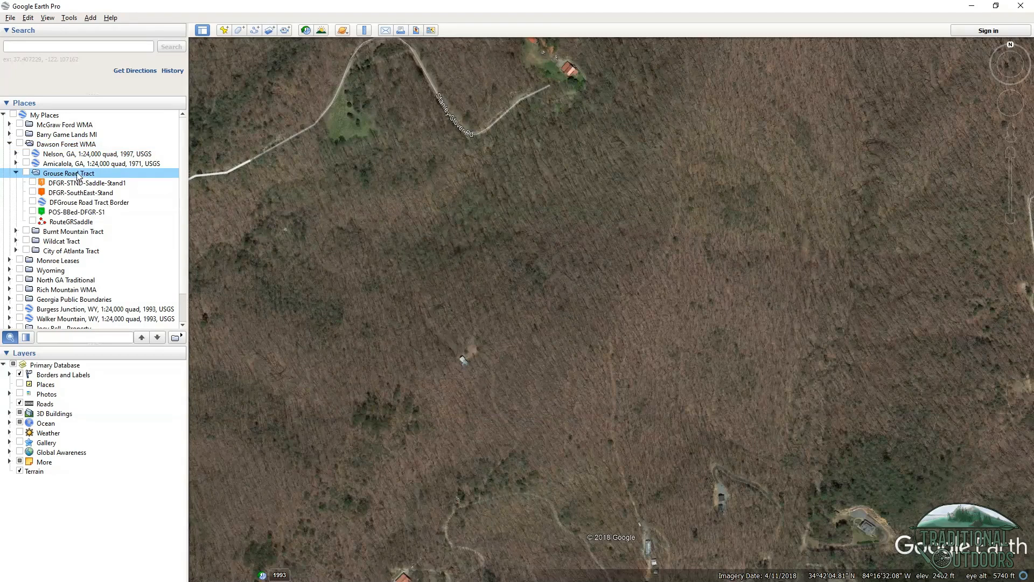
pyautogui.click(71, 212)
pyautogui.moveTo(76, 216)
pyautogui.mouseDown()
pyautogui.moveTo(60, 133)
pyautogui.moveTo(69, 215)
pyautogui.mouseUp()
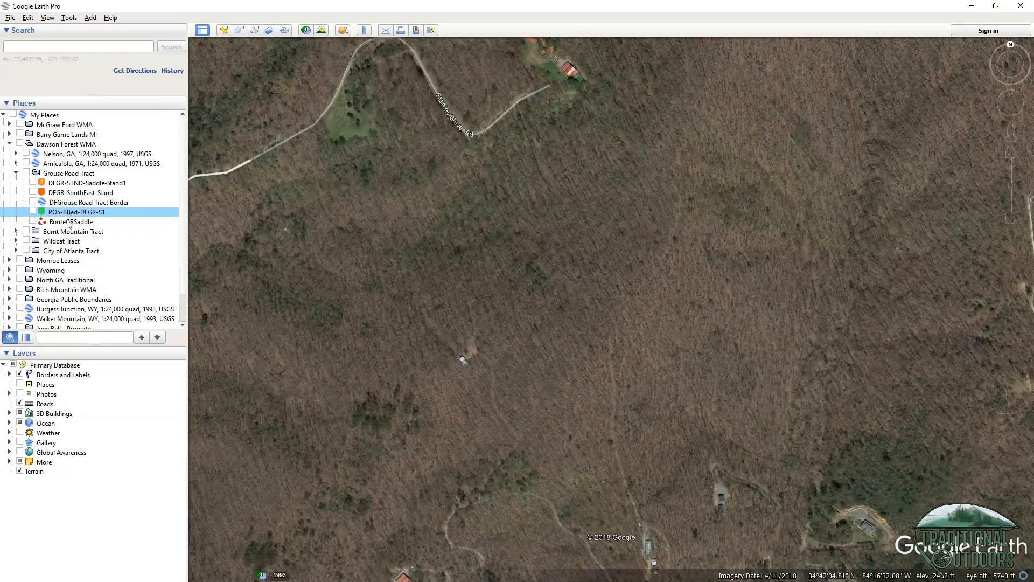
pyautogui.click(16, 173)
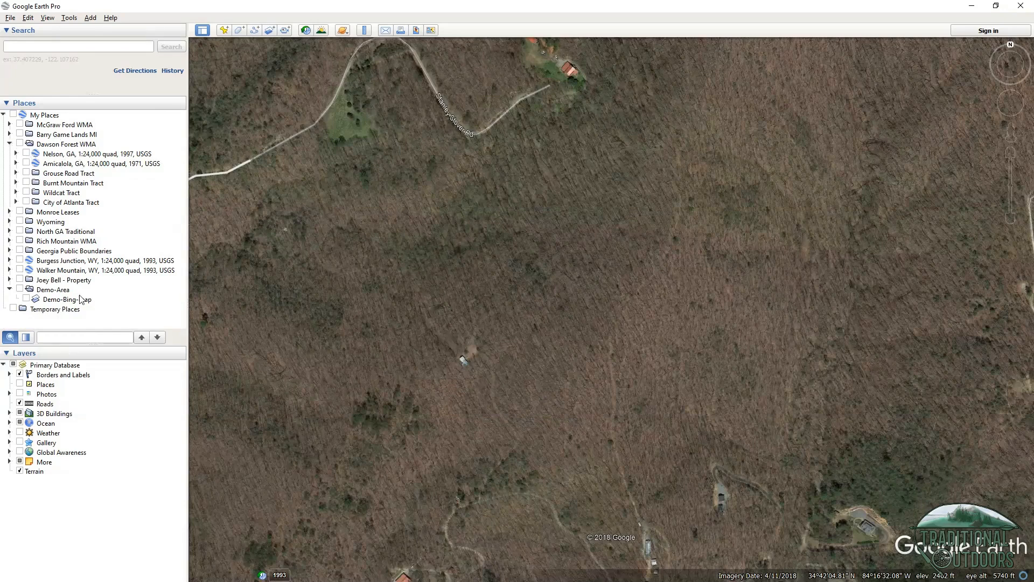
pyautogui.click(9, 144)
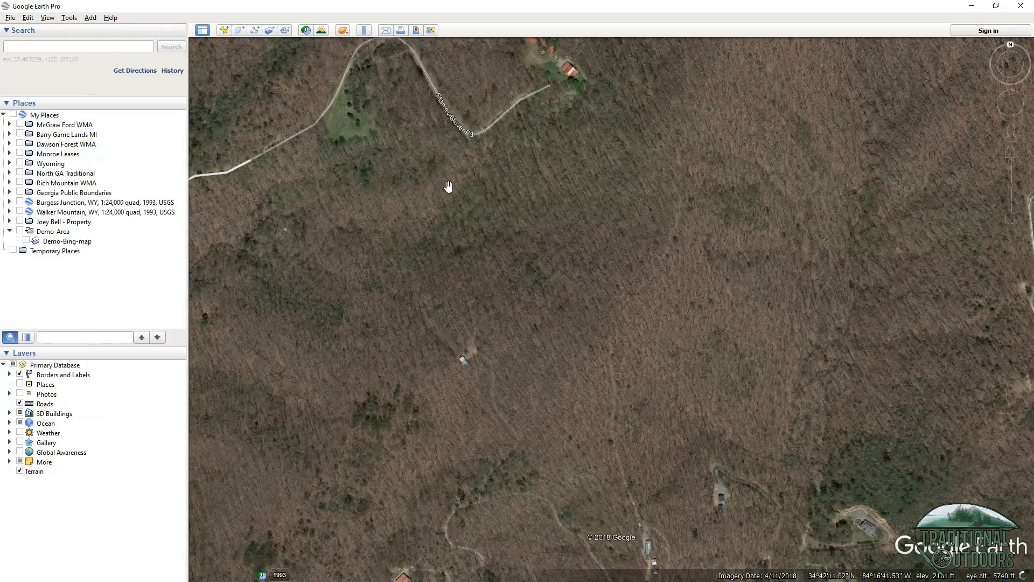
# Try to save the entire My Places collection as a KMZ file
pyautogui.click(56, 251)
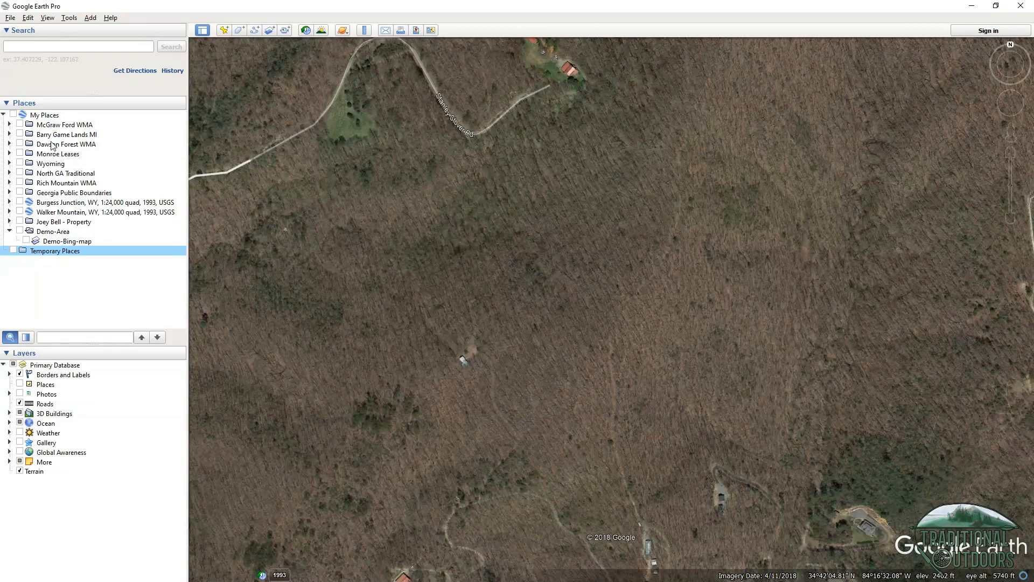
pyautogui.rightClick(53, 121)
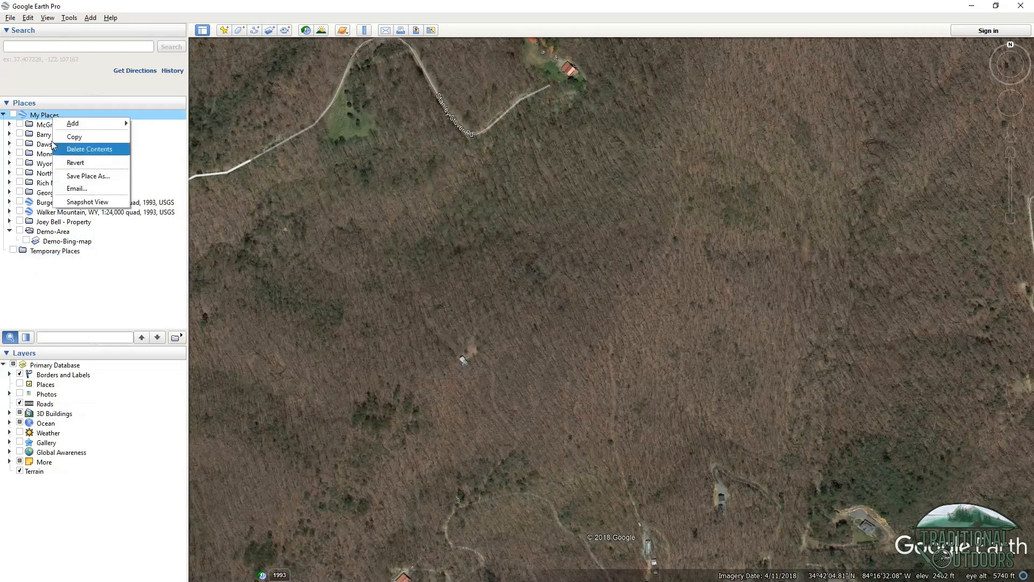
pyautogui.click(95, 178)
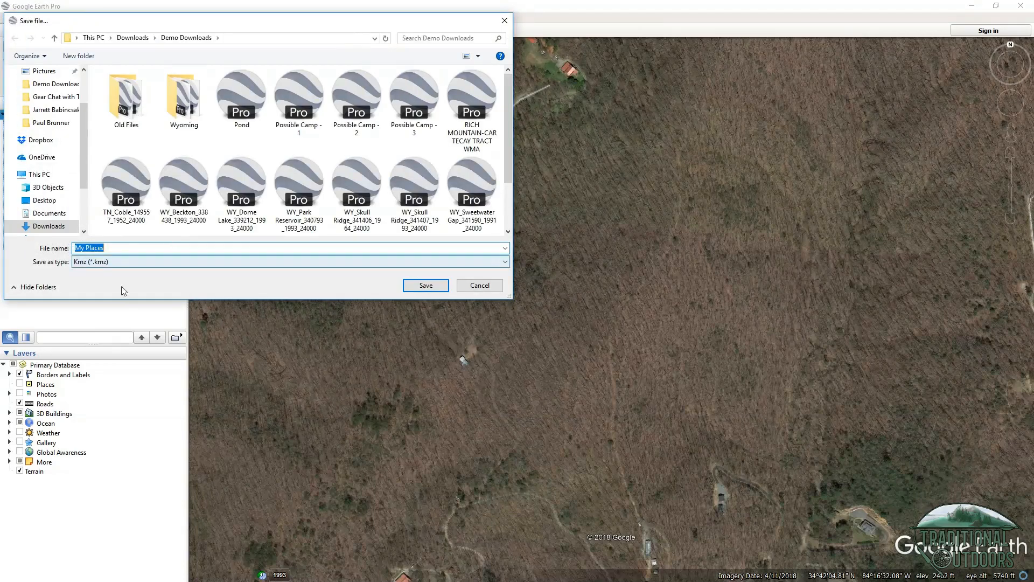
pyautogui.click(479, 285)
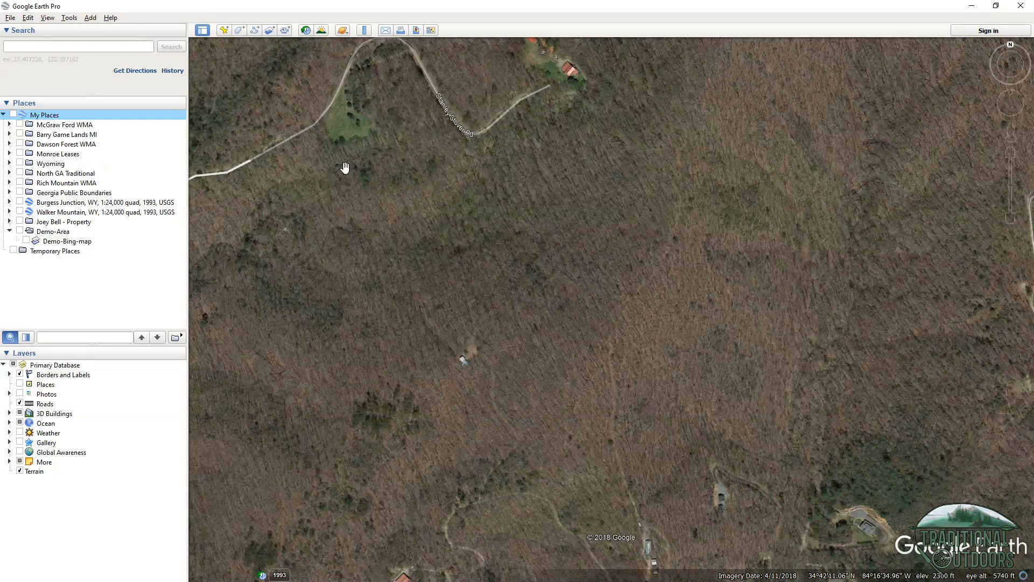
pyautogui.rightClick(49, 117)
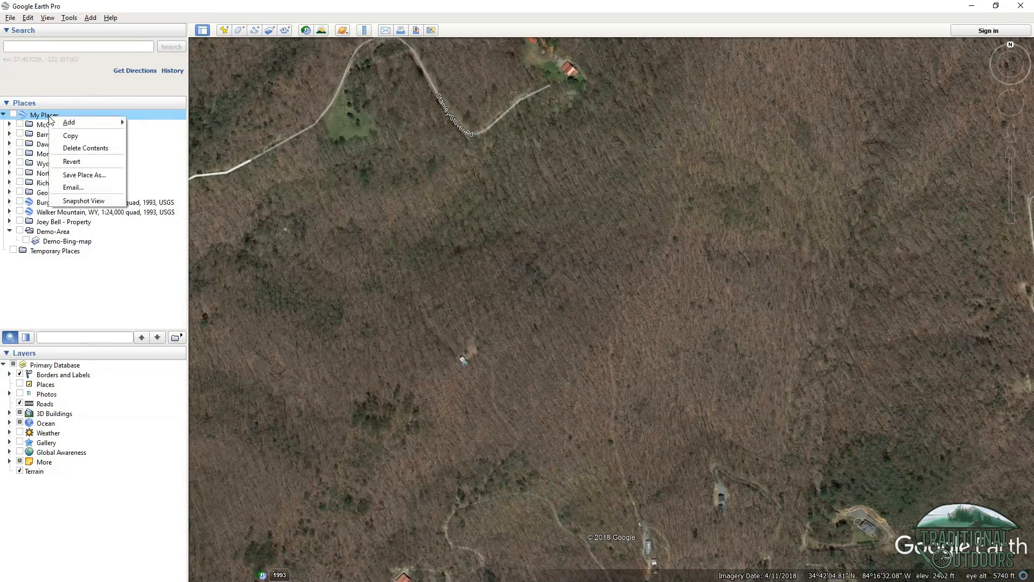
pyautogui.click(132, 296)
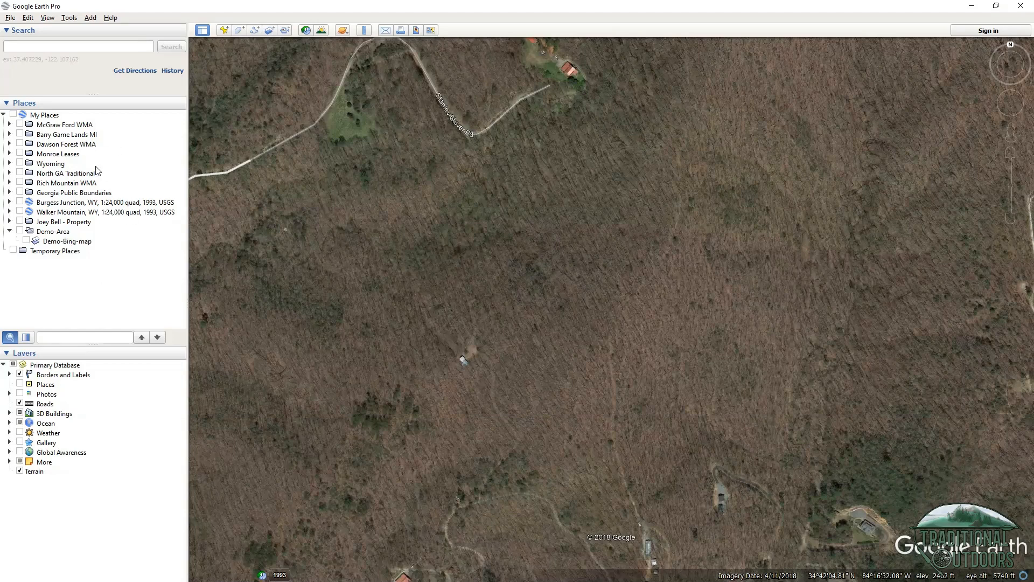
# Try to save only the Dawson Forest WMA folder as a KMZ file
pyautogui.click(79, 147)
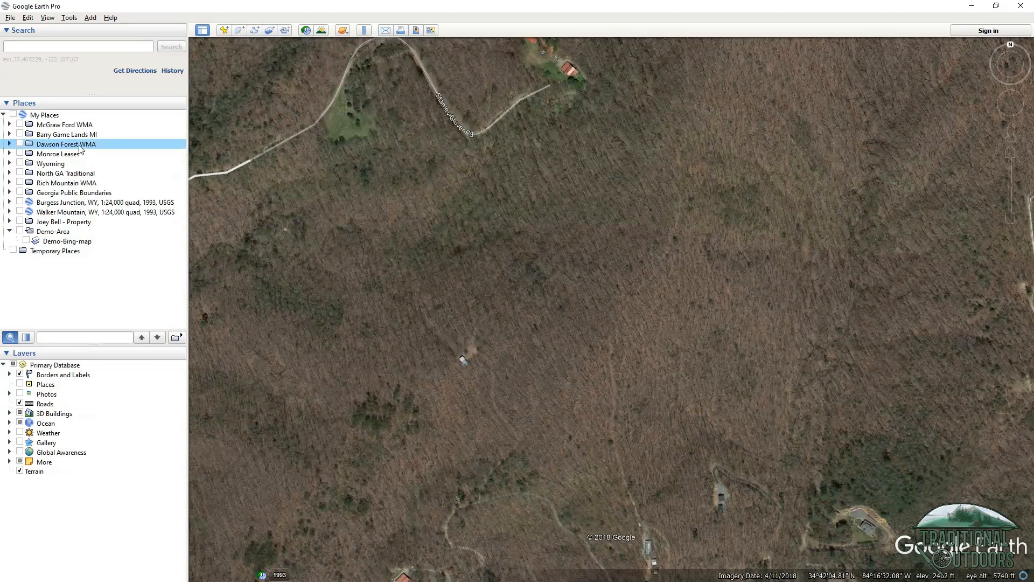
pyautogui.rightClick(80, 148)
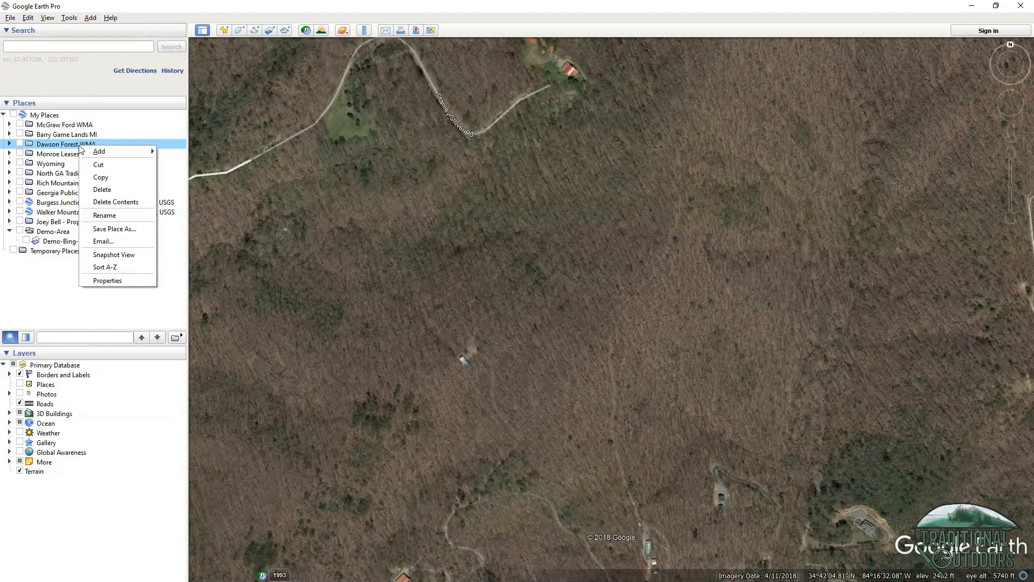
pyautogui.click(115, 228)
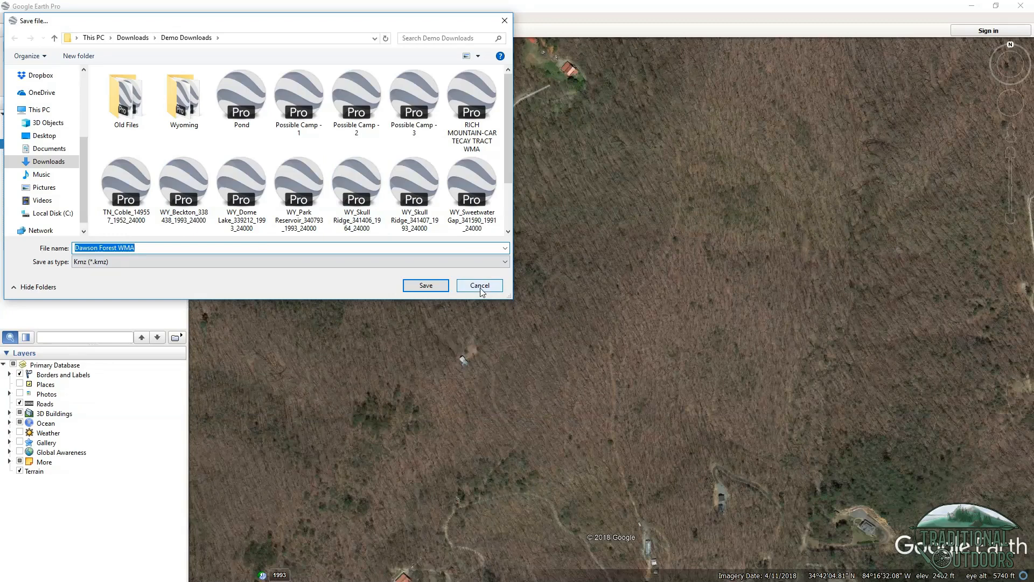
pyautogui.click(482, 290)
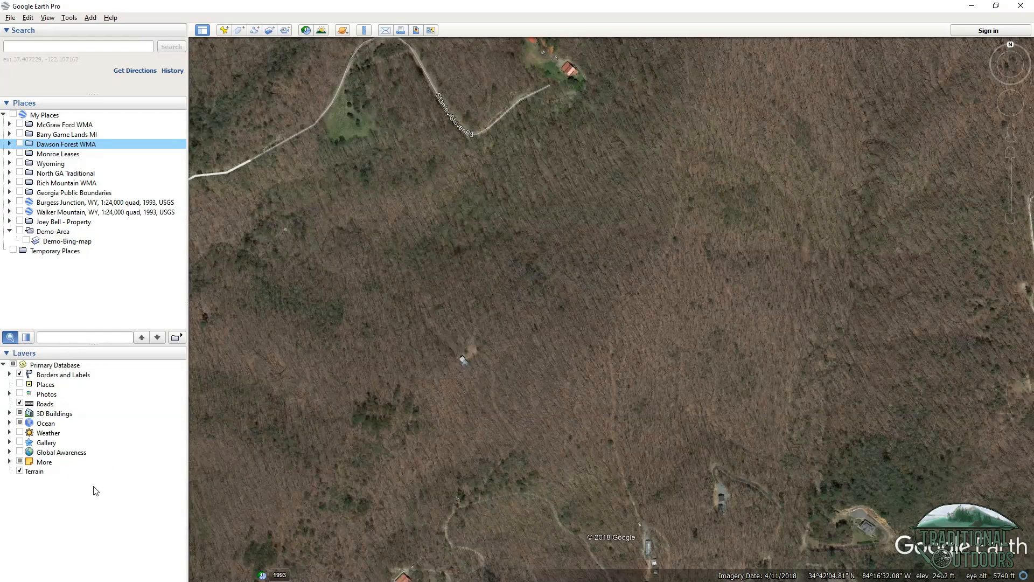
# Turn off the Ocean layer and look through the sublayers grouped under More
pyautogui.click(20, 423)
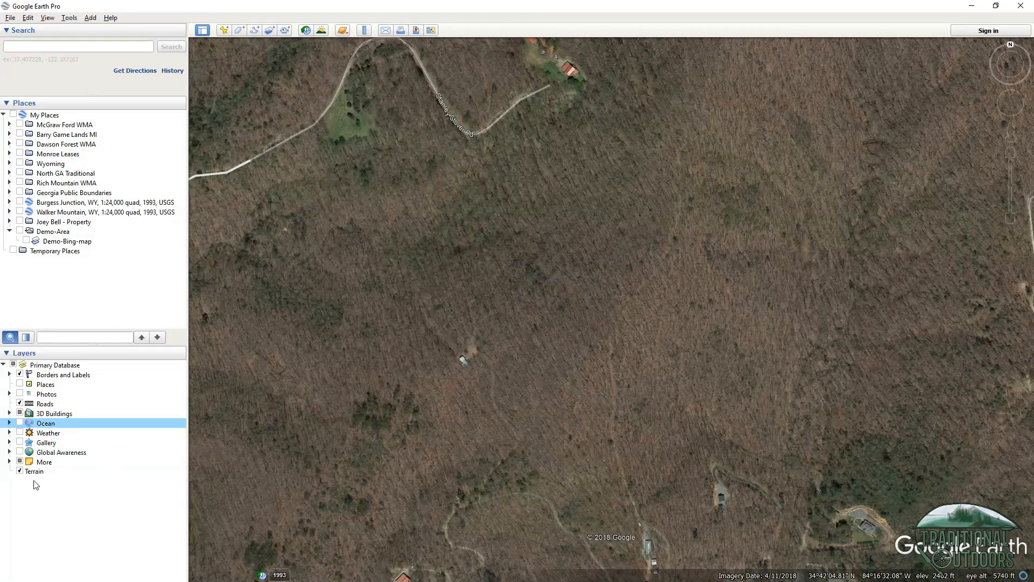
pyautogui.click(10, 462)
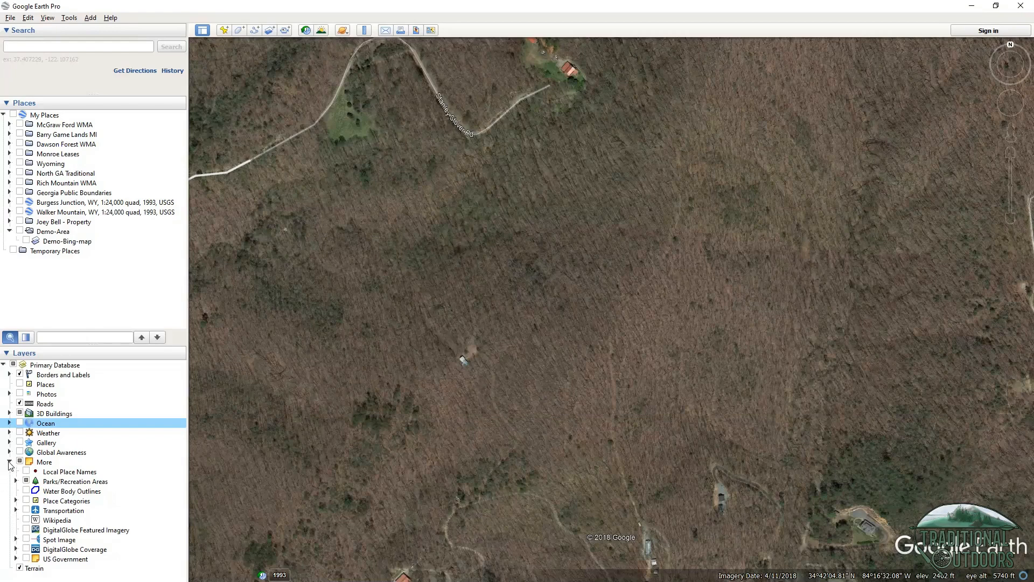
pyautogui.click(9, 461)
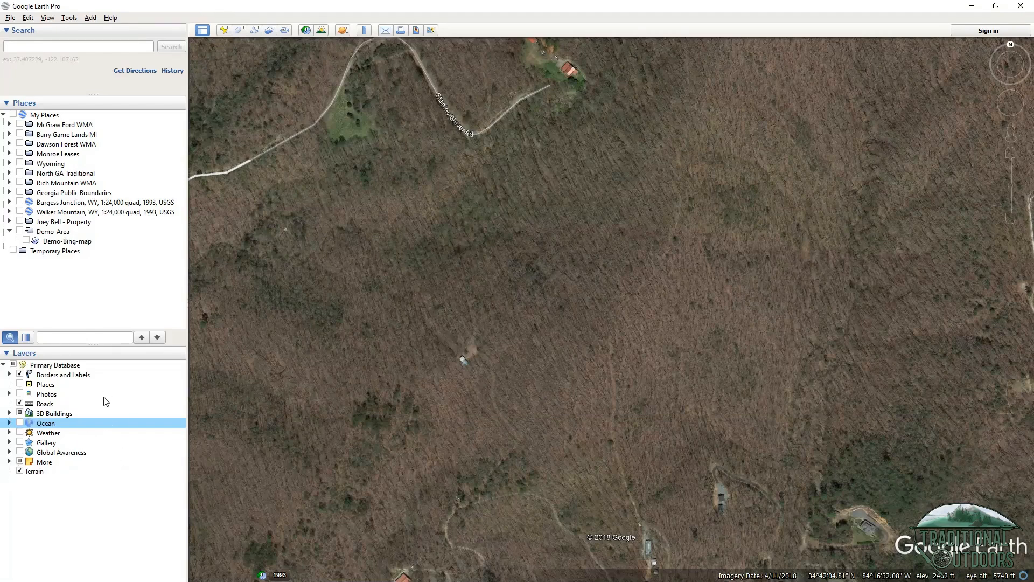
pyautogui.click(20, 402)
pyautogui.click(19, 403)
pyautogui.click(225, 32)
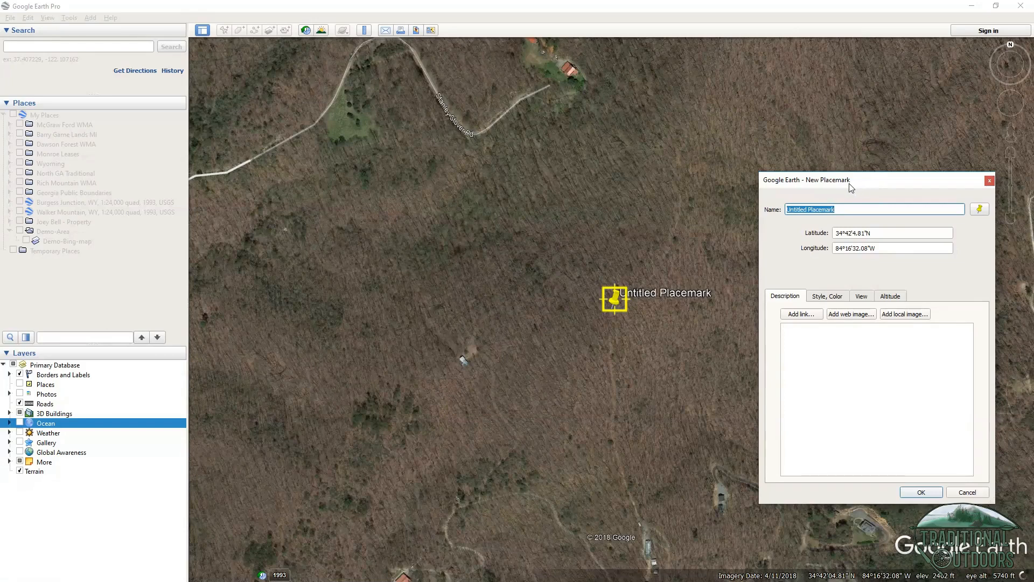
pyautogui.moveTo(615, 300); pyautogui.dragTo(595, 315)
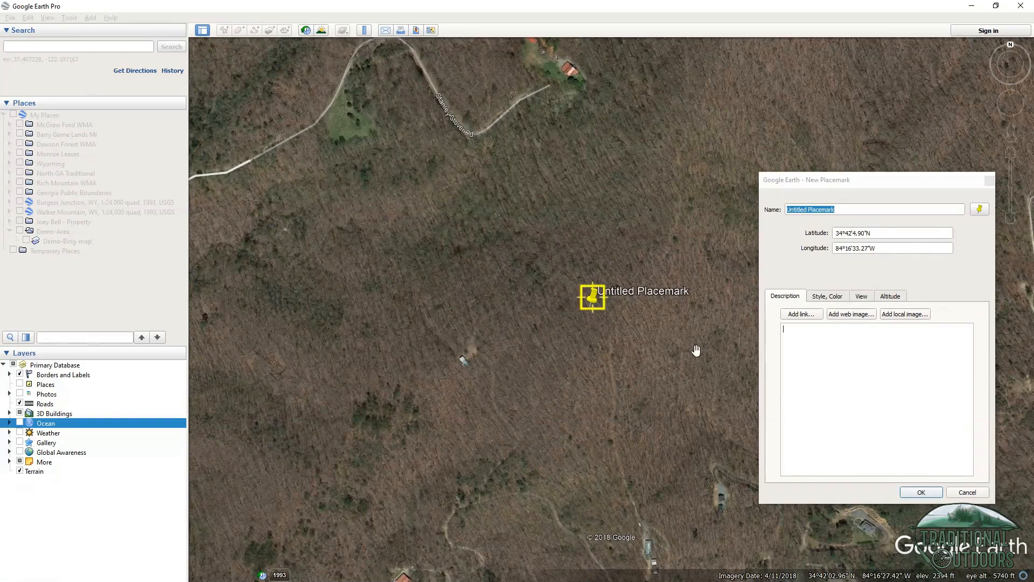
pyautogui.click(968, 492)
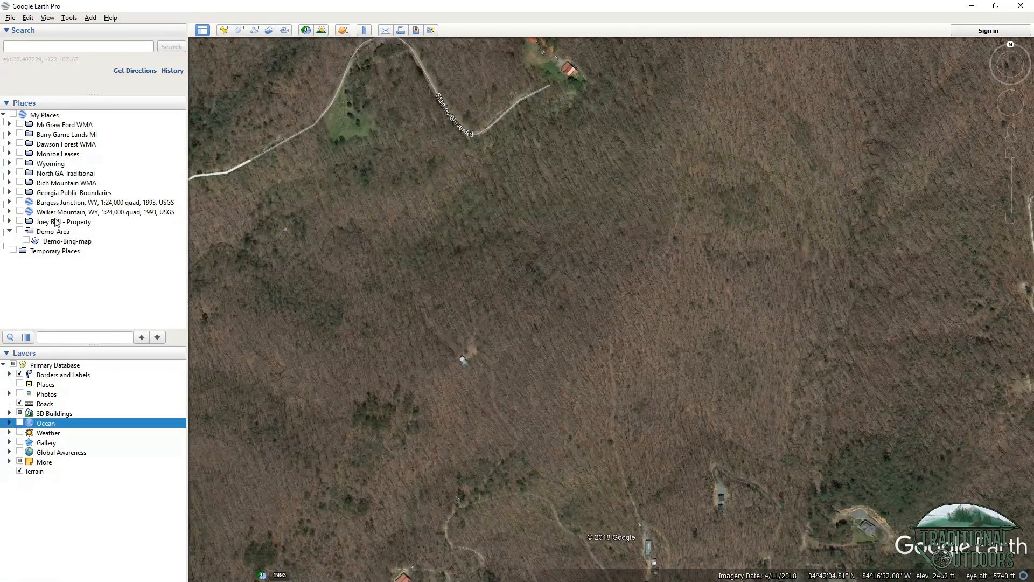
# Start a new placemark in My Places and name it Rabdom Marker
pyautogui.click(67, 118)
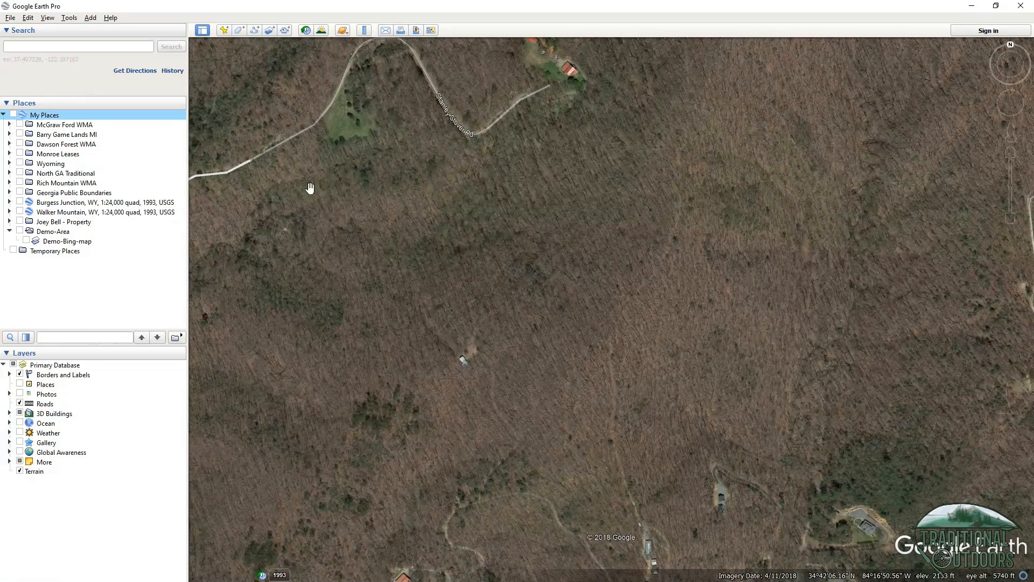
pyautogui.click(225, 30)
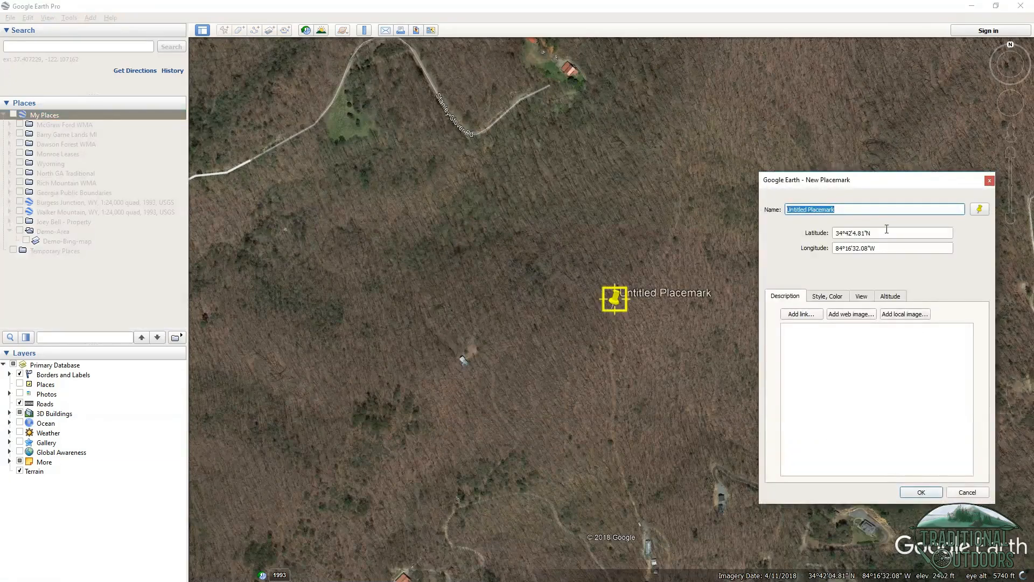
pyautogui.write('R')
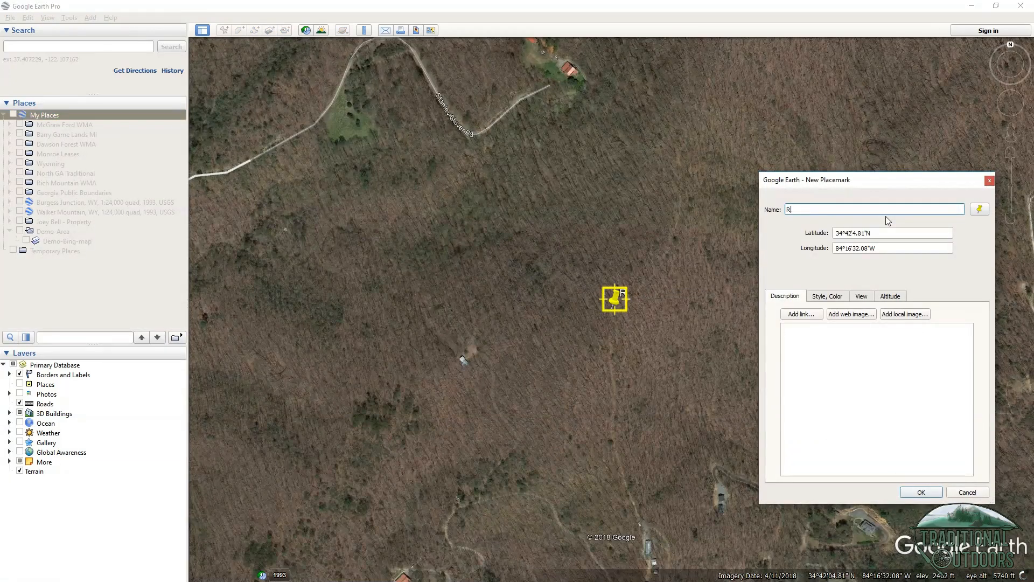
pyautogui.write('abdomn')
pyautogui.press('BackSpace')
pyautogui.write('Marker')
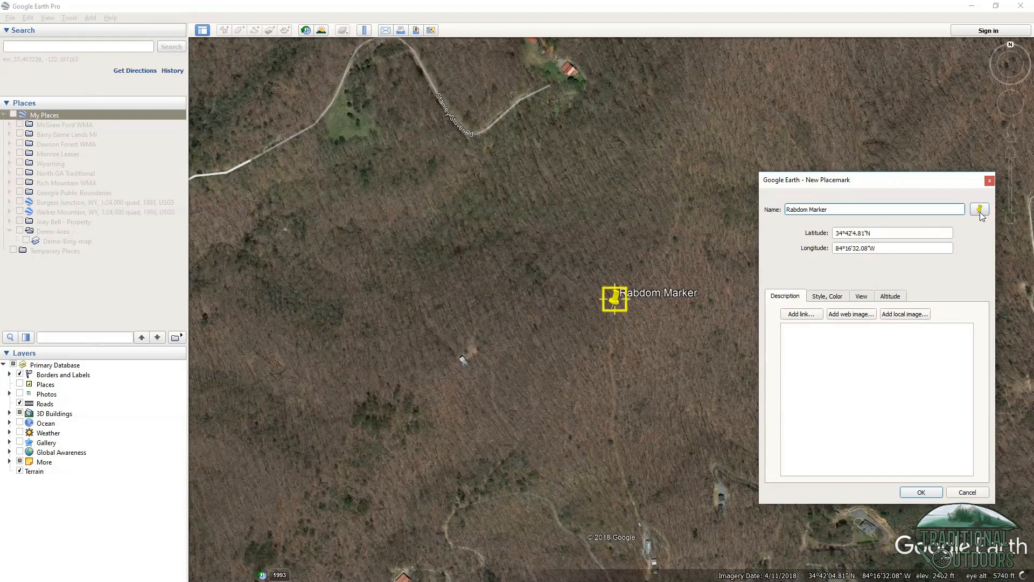
# Try the red A paddle icon on the placemark and change it to the green tree icon
pyautogui.click(979, 210)
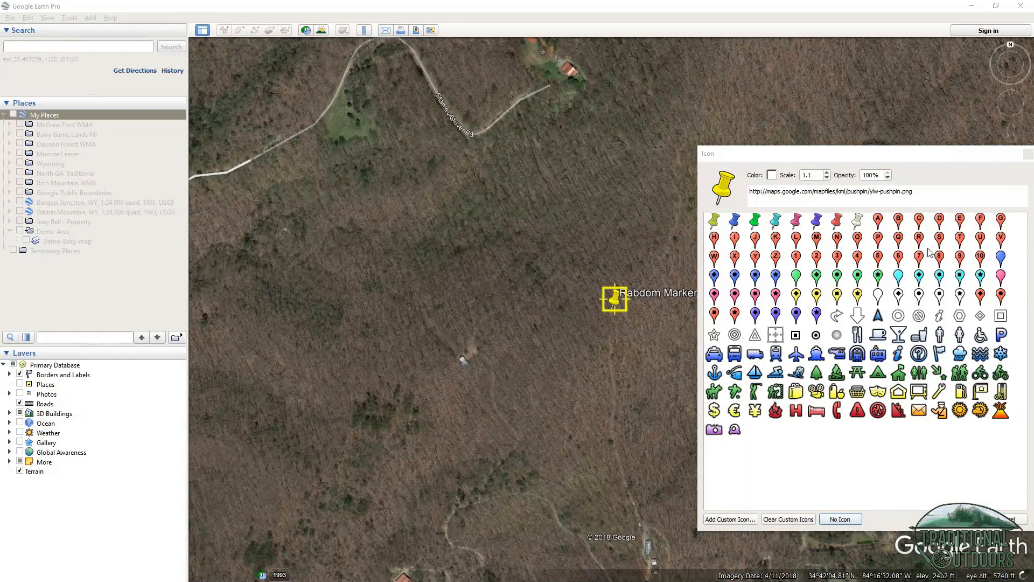
pyautogui.click(878, 221)
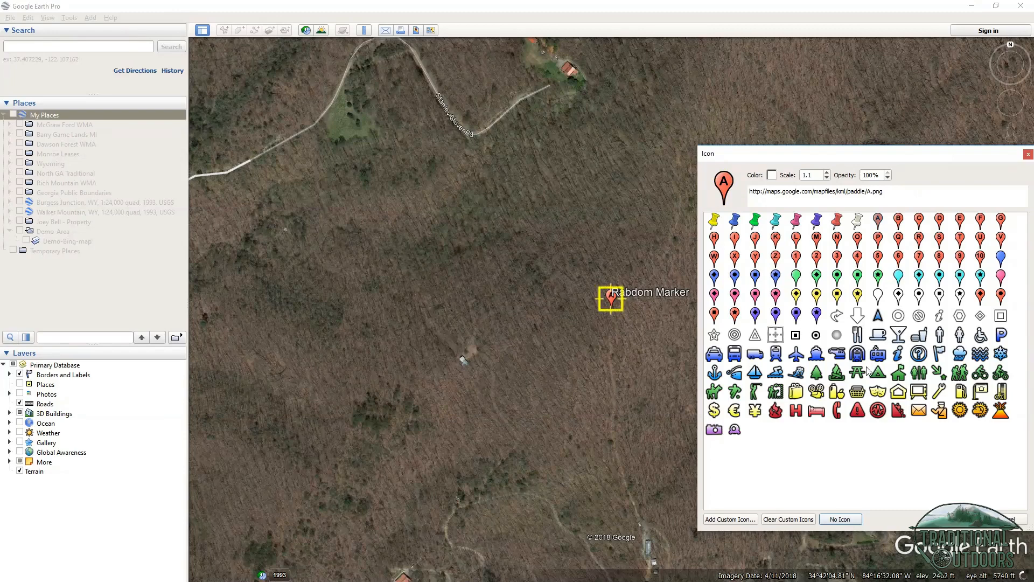
pyautogui.click(816, 373)
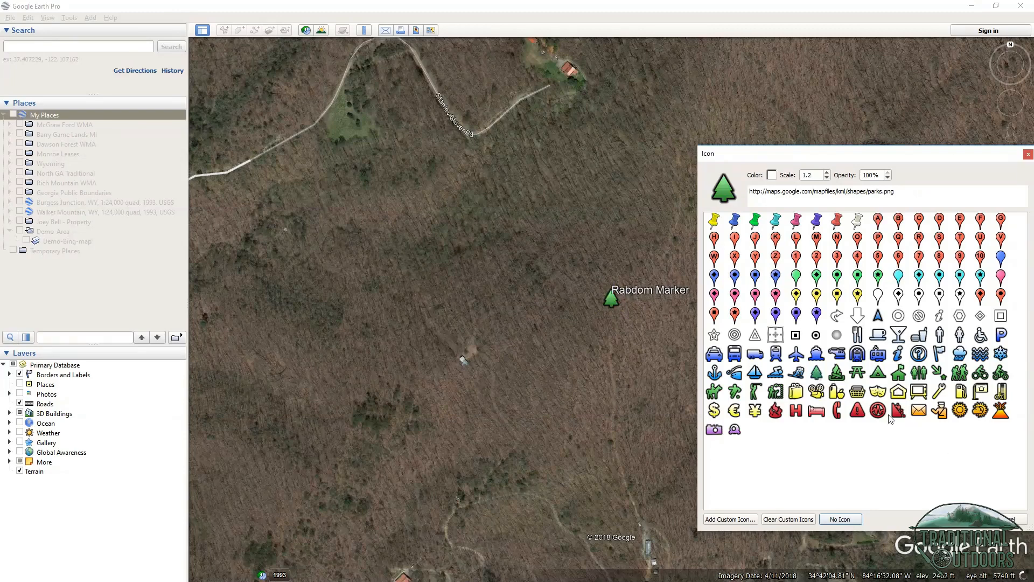
# Start adding a custom icon, and switch to the Nature Sports map markers page in Google Chrome
pyautogui.click(739, 523)
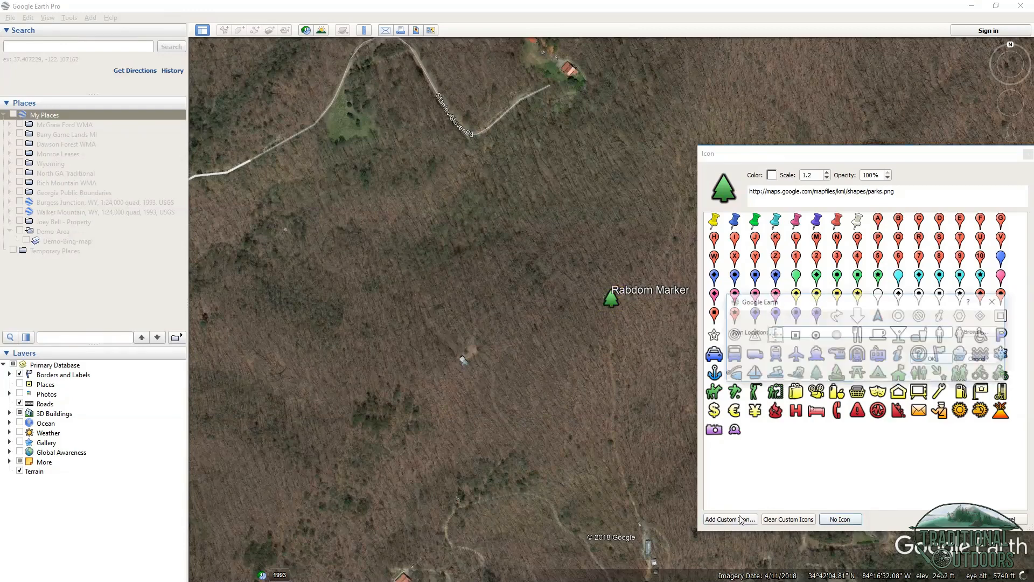
pyautogui.hotkey('alt', 'Tab')
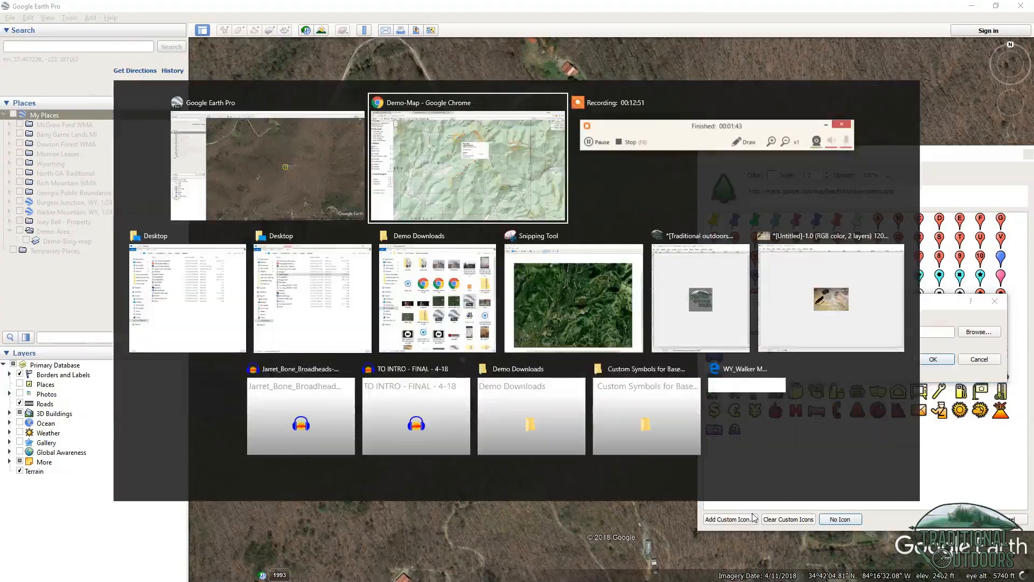
pyautogui.click(389, 9)
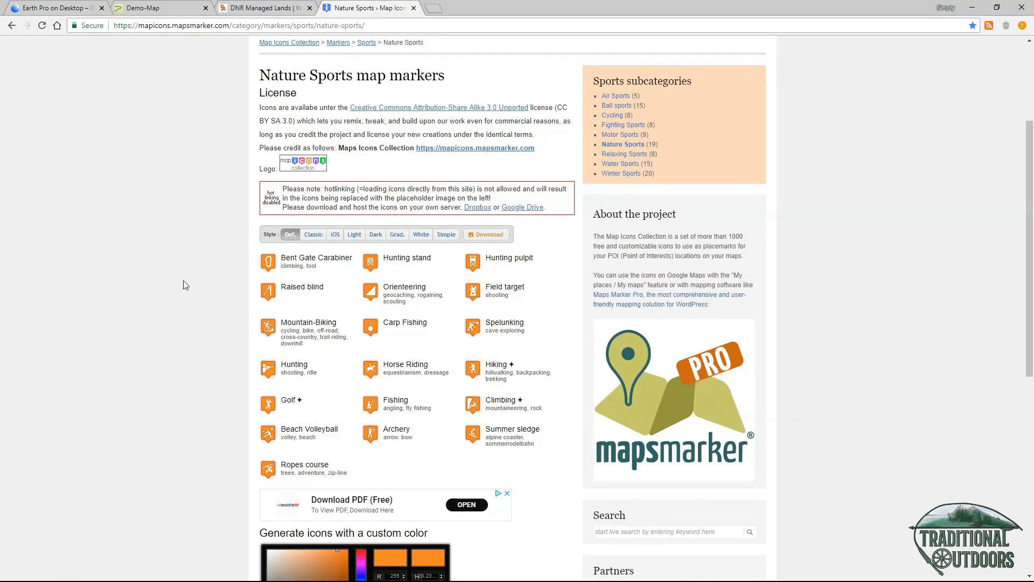
# Switch back to Google Earth Pro and load bock.png from the Demo Downloads folder as the placemark's custom icon
pyautogui.rightClick(375, 268)
pyautogui.click(266, 339)
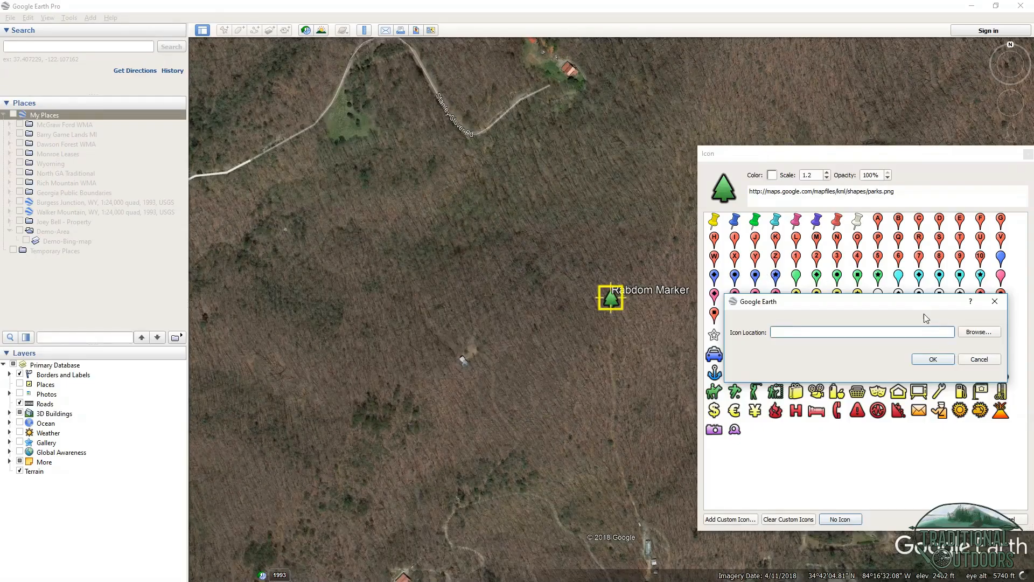
pyautogui.click(979, 332)
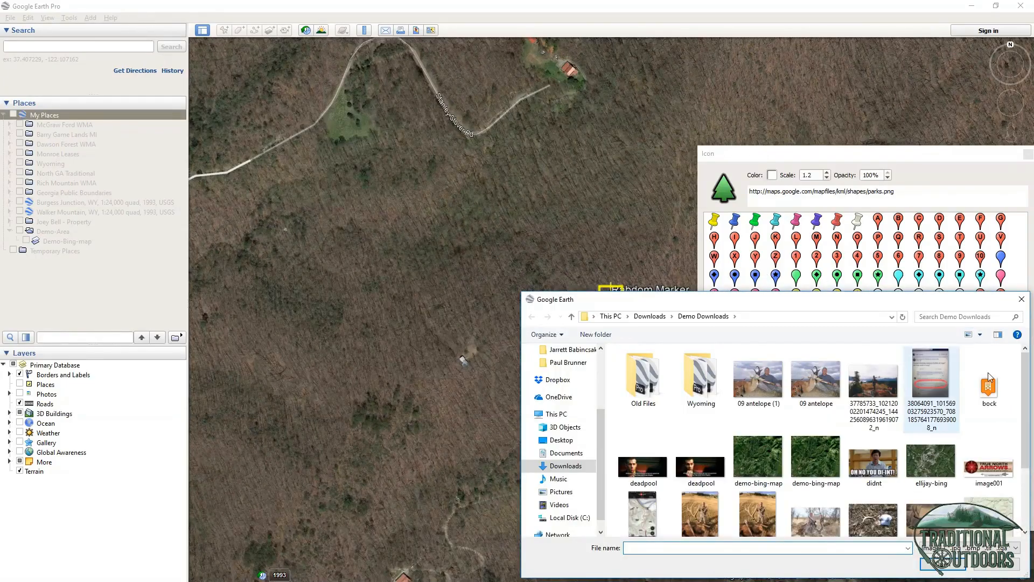
pyautogui.click(989, 390)
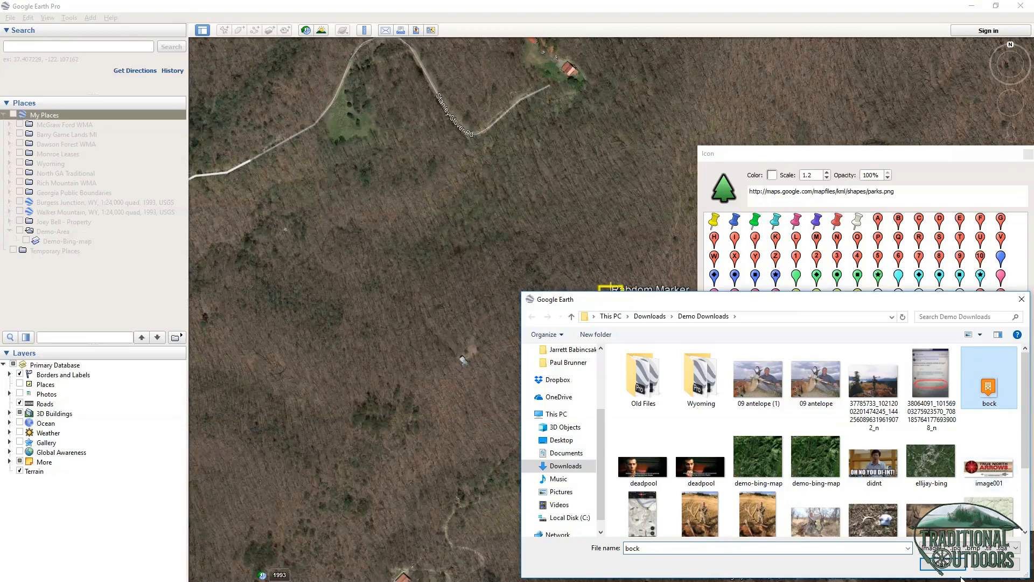
pyautogui.click(943, 563)
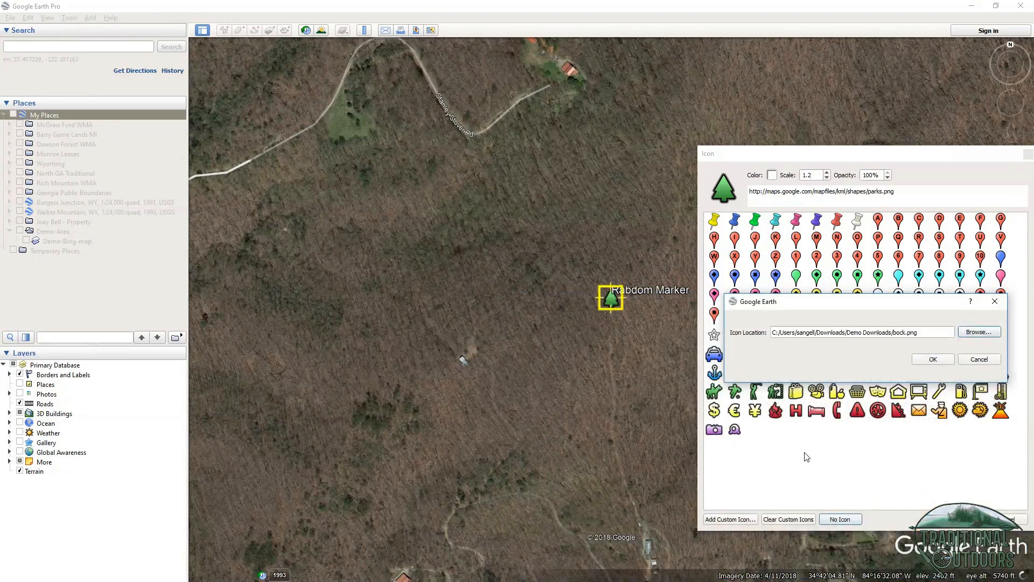
pyautogui.click(933, 359)
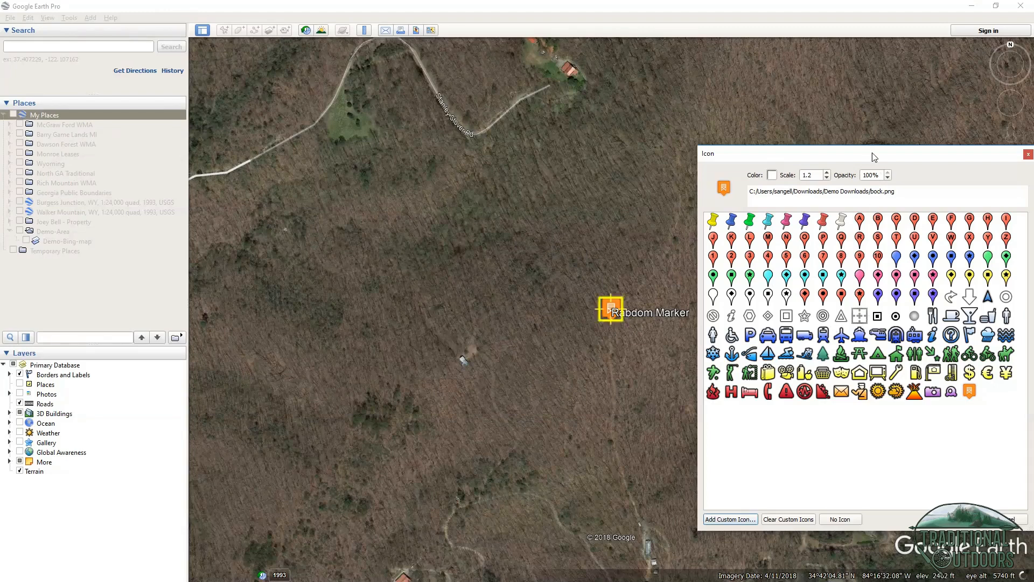
# Accept the custom icon and save the Rabdom Marker placemark
pyautogui.moveTo(859, 155); pyautogui.dragTo(790, 121)
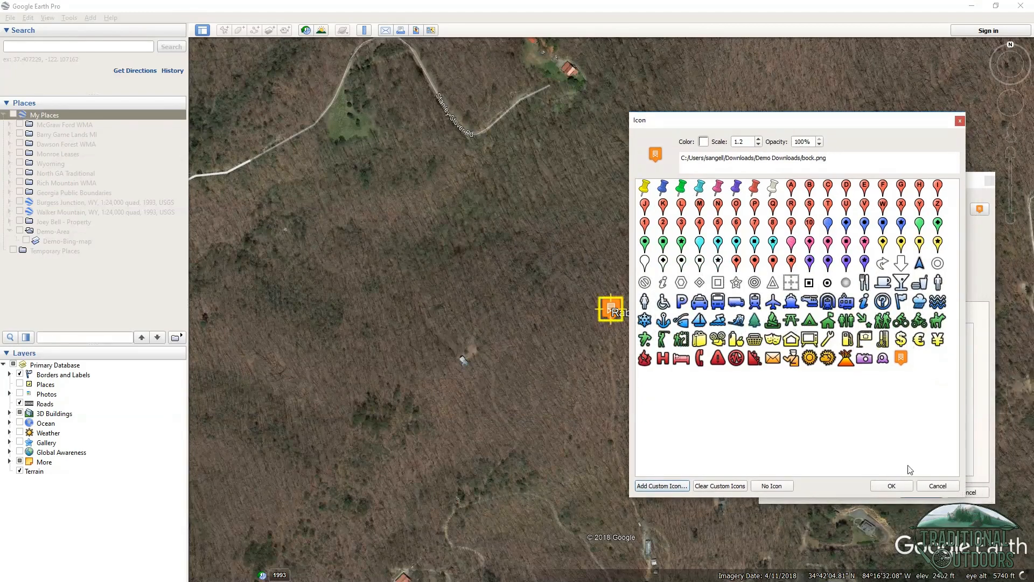
pyautogui.click(909, 487)
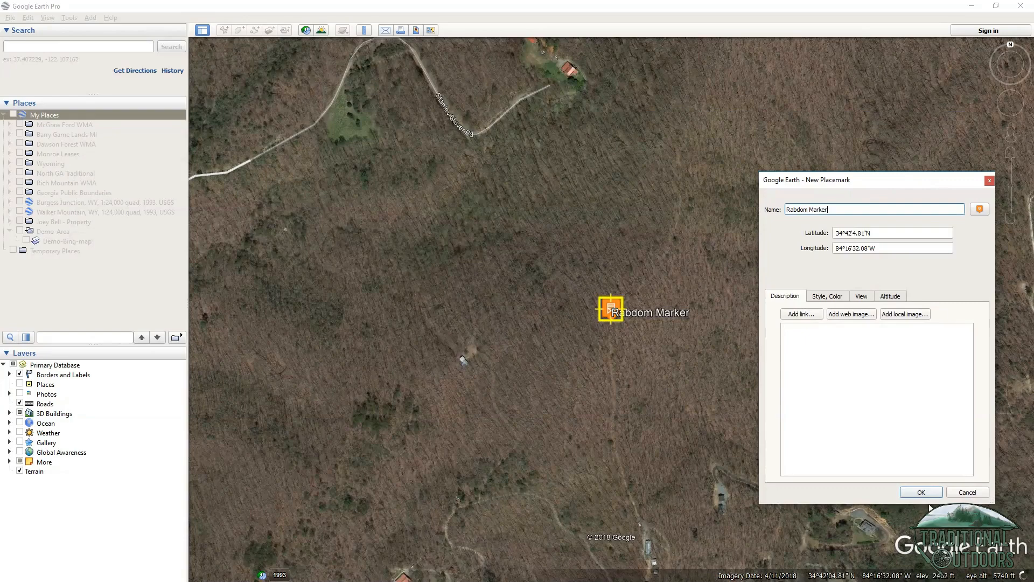
pyautogui.click(931, 496)
pyautogui.moveTo(567, 313)
pyautogui.mouseDown()
pyautogui.moveTo(578, 249)
pyautogui.moveTo(626, 267)
pyautogui.moveTo(595, 306)
pyautogui.moveTo(645, 320)
pyautogui.moveTo(623, 298)
pyautogui.moveTo(649, 312)
pyautogui.moveTo(710, 316)
pyautogui.moveTo(600, 301)
pyautogui.moveTo(619, 286)
pyautogui.mouseUp()
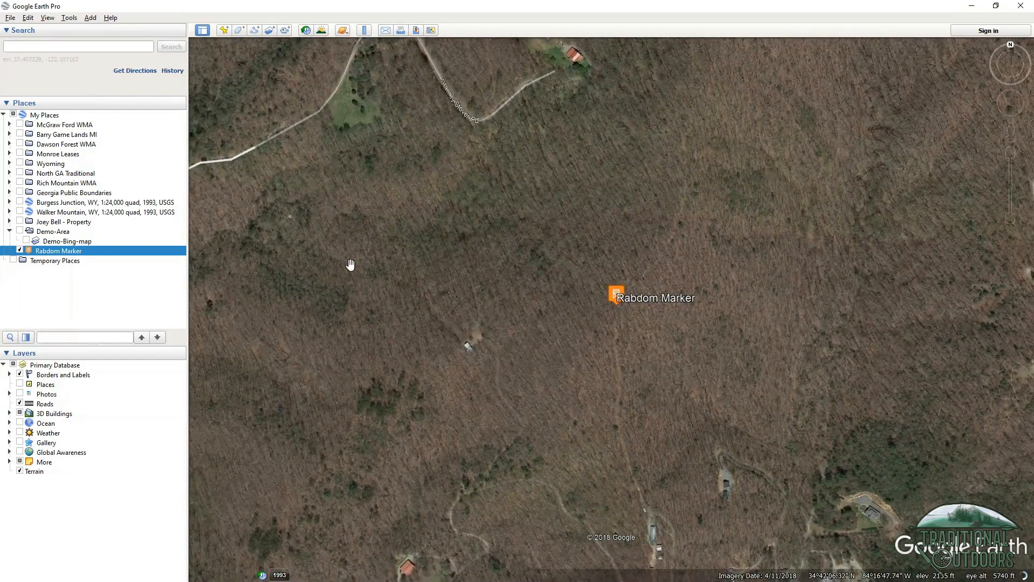
# Delete the Rabdom Marker placemark from My Places
pyautogui.rightClick(64, 253)
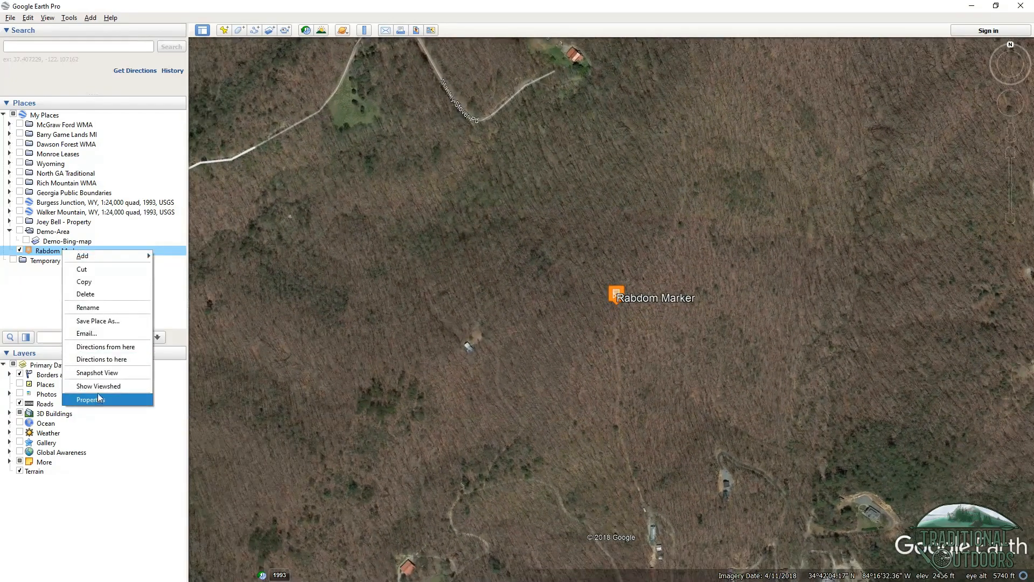
pyautogui.click(87, 294)
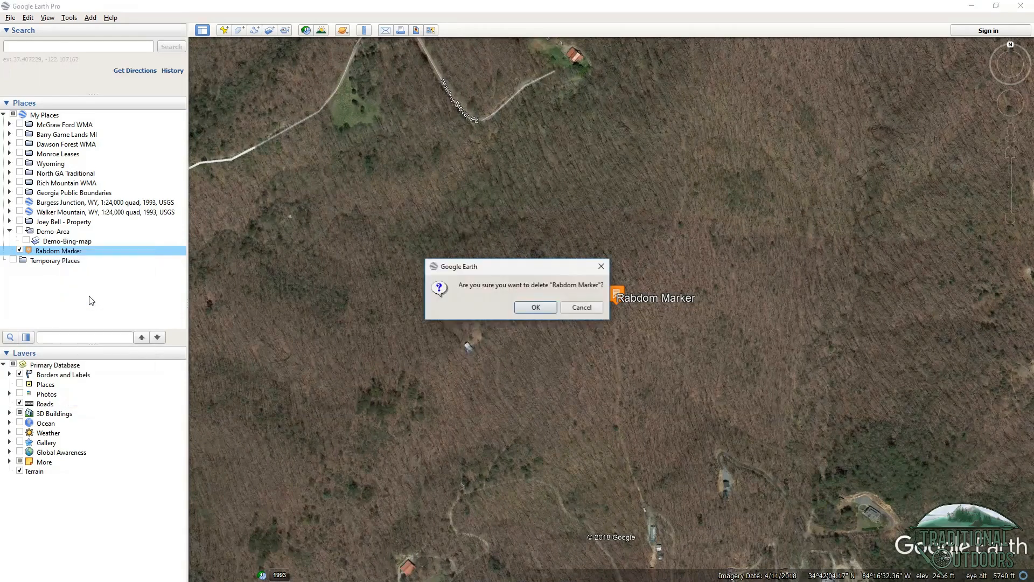
pyautogui.click(528, 308)
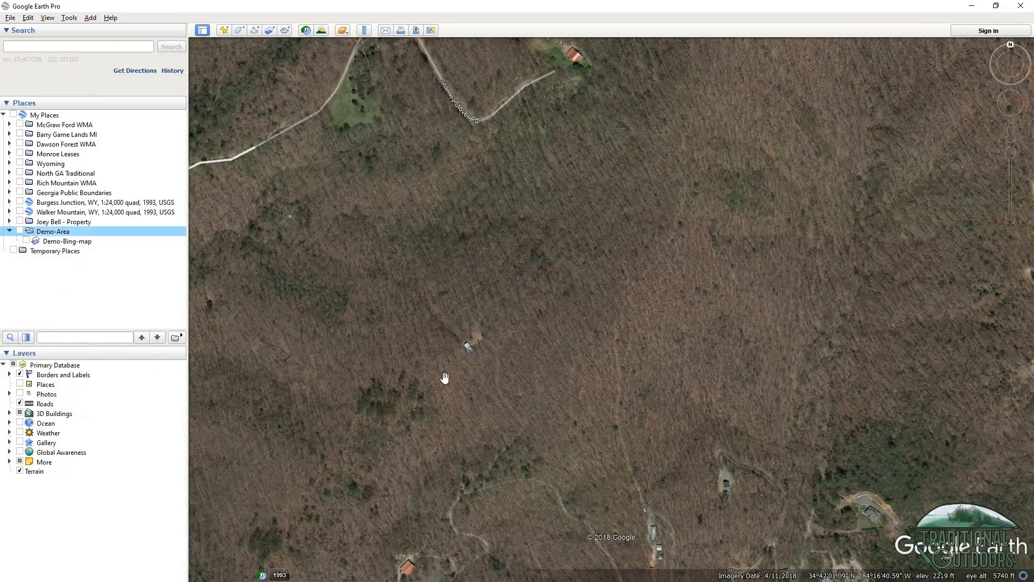
# Try a new polygon by tracing an irregular freehand area over the woods, and discard it
pyautogui.click(239, 32)
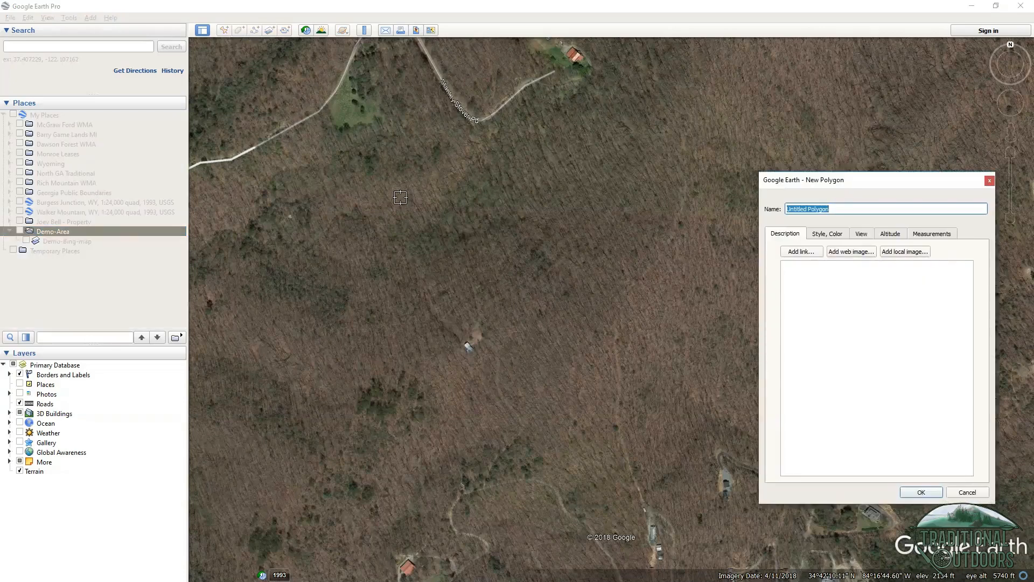
pyautogui.moveTo(484, 206)
pyautogui.mouseDown()
pyautogui.moveTo(439, 224)
pyautogui.moveTo(463, 300)
pyautogui.mouseUp()
pyautogui.moveTo(570, 415)
pyautogui.mouseDown()
pyautogui.moveTo(487, 456)
pyautogui.moveTo(606, 498)
pyautogui.moveTo(683, 342)
pyautogui.moveTo(723, 214)
pyautogui.moveTo(722, 157)
pyautogui.moveTo(623, 140)
pyautogui.mouseUp()
pyautogui.click(855, 344)
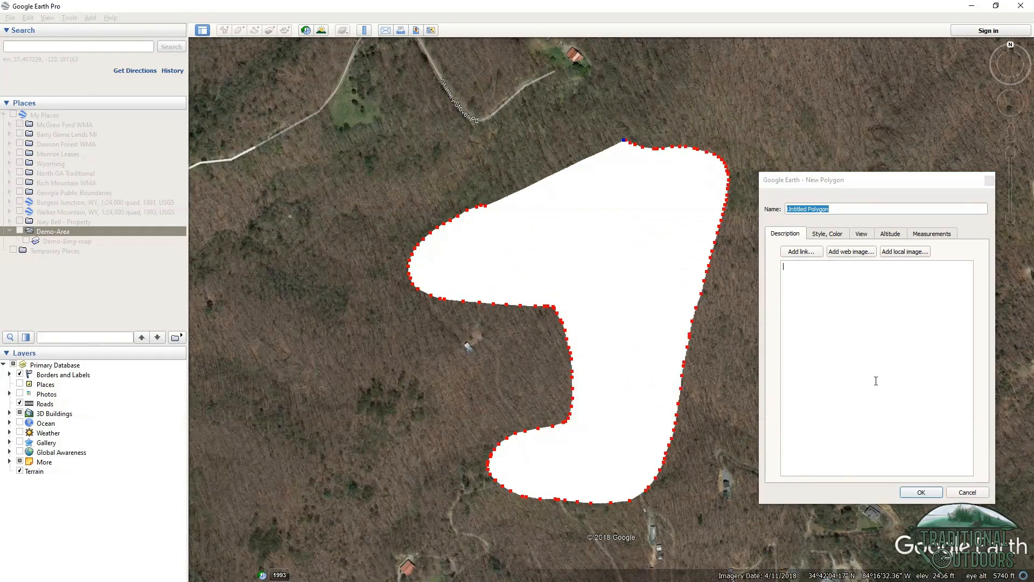
pyautogui.click(968, 492)
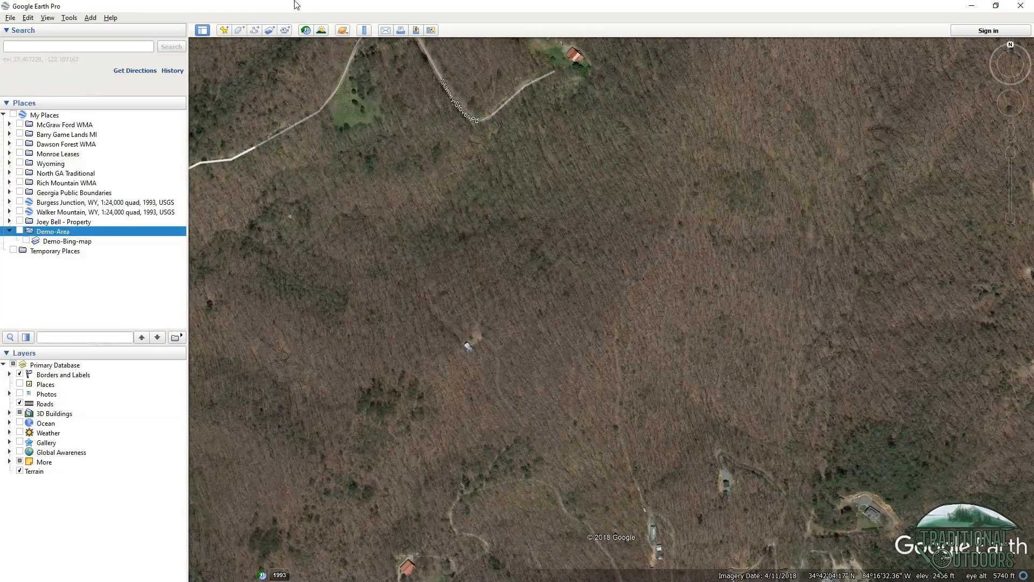
# Start a new path and plot twelve points curving southward through the woods to just above the buildings
pyautogui.click(253, 32)
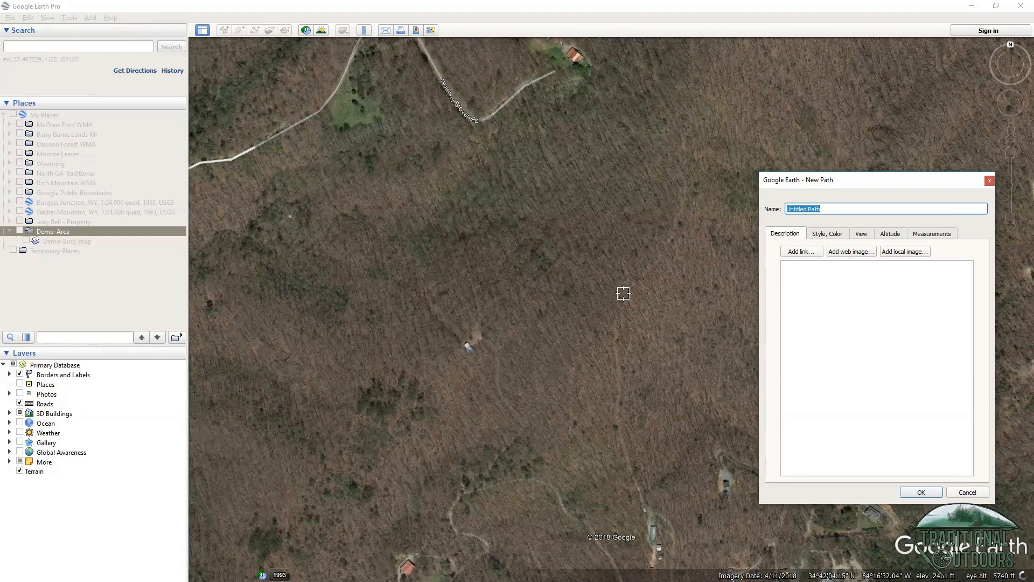
pyautogui.click(685, 137)
pyautogui.click(689, 176)
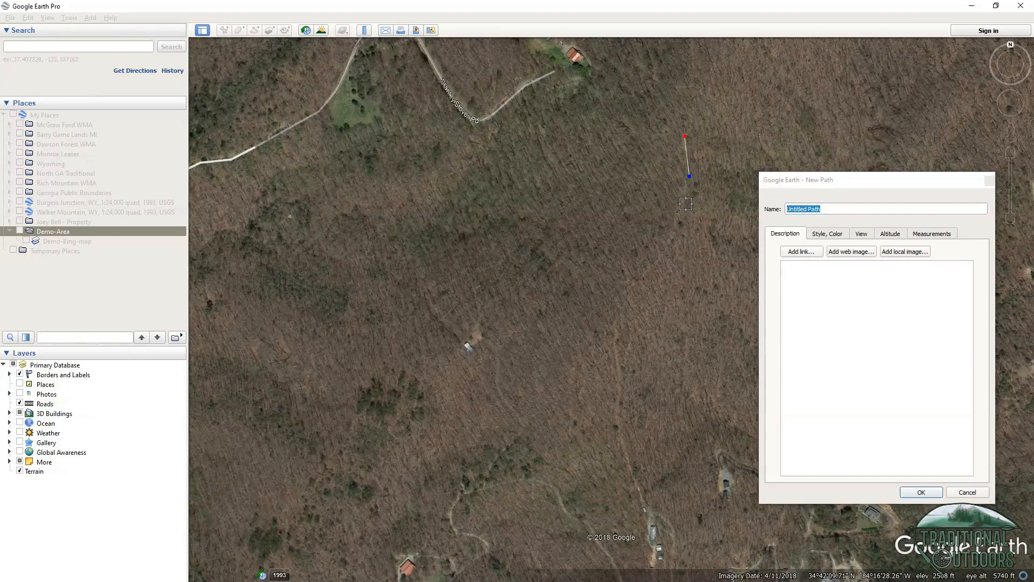
pyautogui.click(680, 215)
pyautogui.click(667, 247)
pyautogui.click(647, 273)
pyautogui.click(625, 302)
pyautogui.click(615, 334)
pyautogui.click(619, 380)
pyautogui.click(614, 408)
pyautogui.click(622, 440)
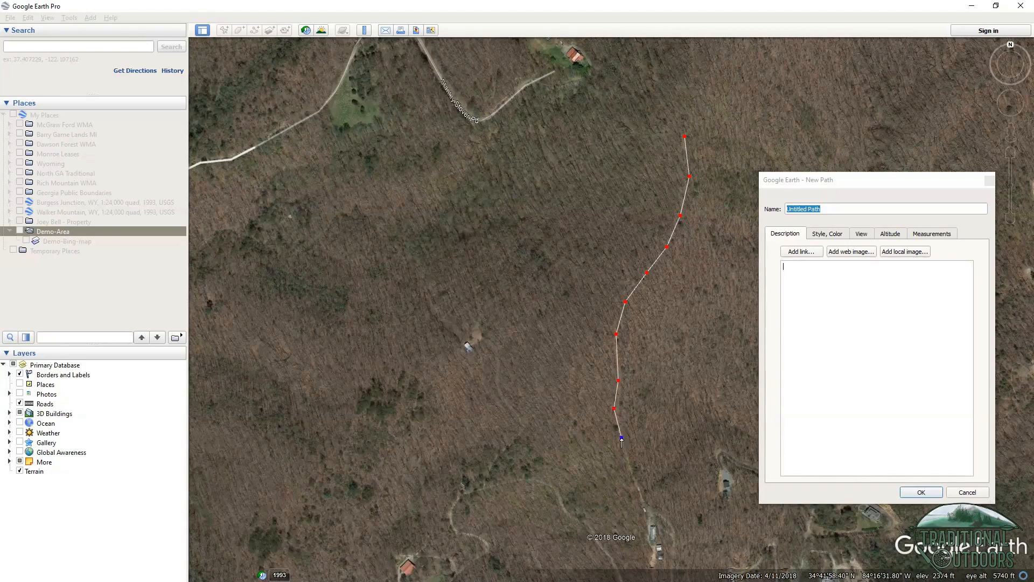
pyautogui.click(630, 469)
pyautogui.click(645, 506)
# Set the path's line color to red (#ff0000) and its width to 4
pyautogui.click(848, 272)
pyautogui.click(831, 235)
pyautogui.click(813, 270)
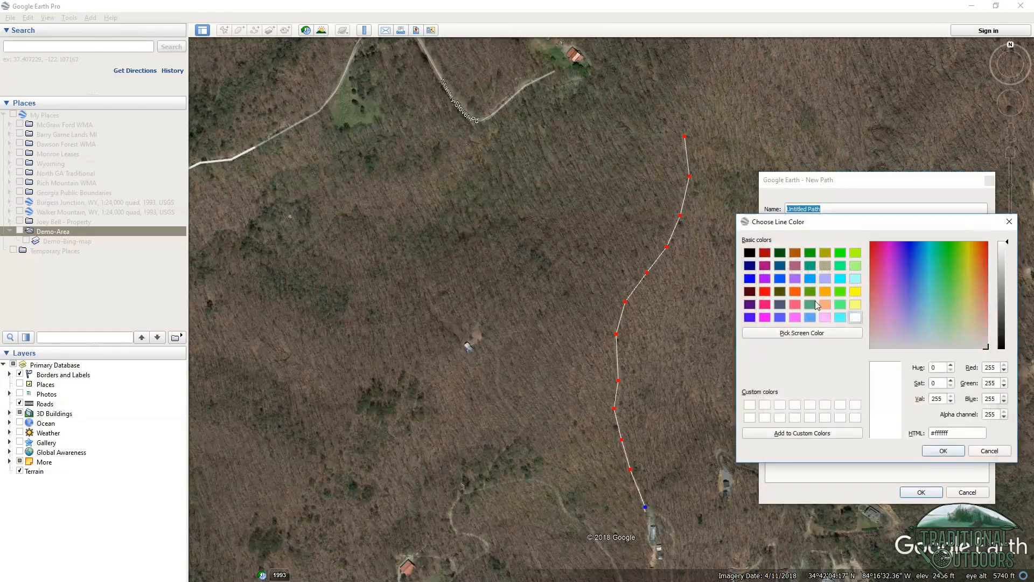
pyautogui.click(764, 290)
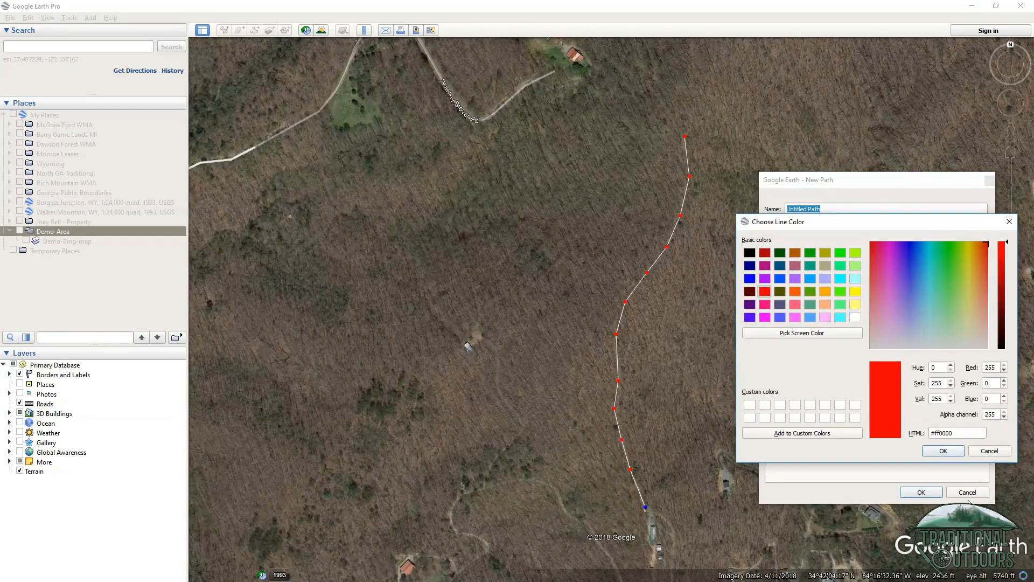
pyautogui.click(942, 451)
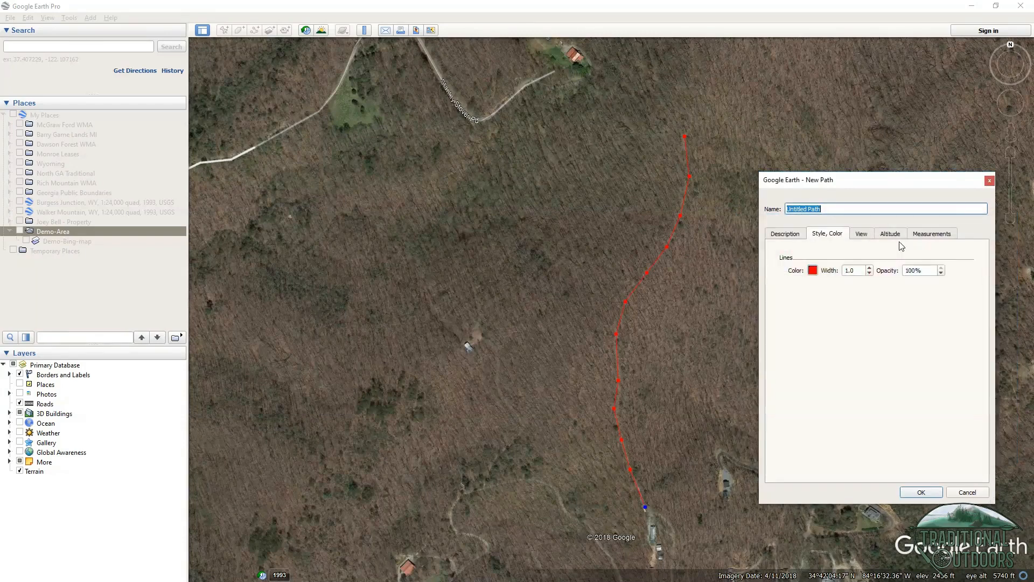
pyautogui.click(870, 268)
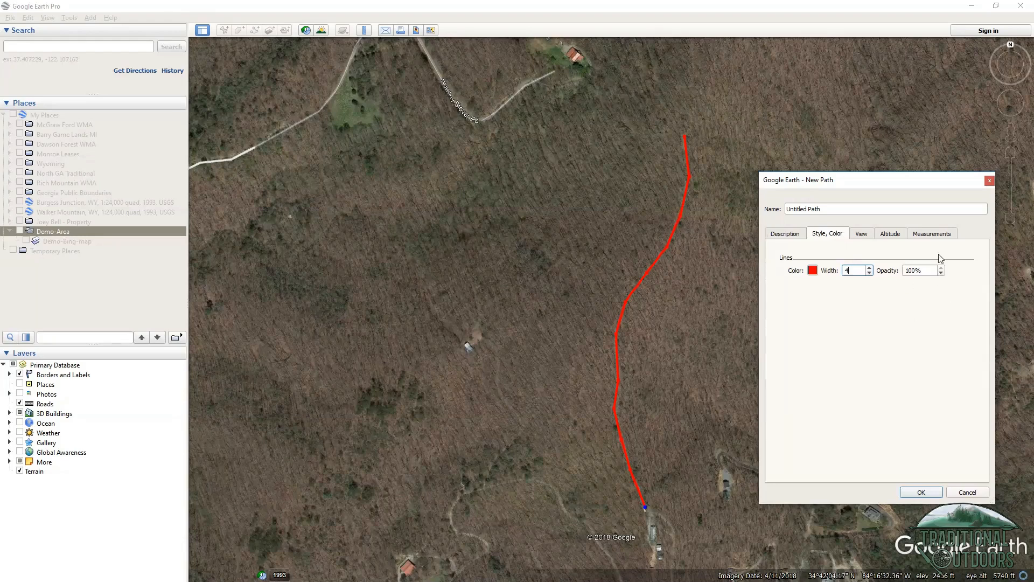
# Check the path's length in miles and discard the path
pyautogui.click(935, 235)
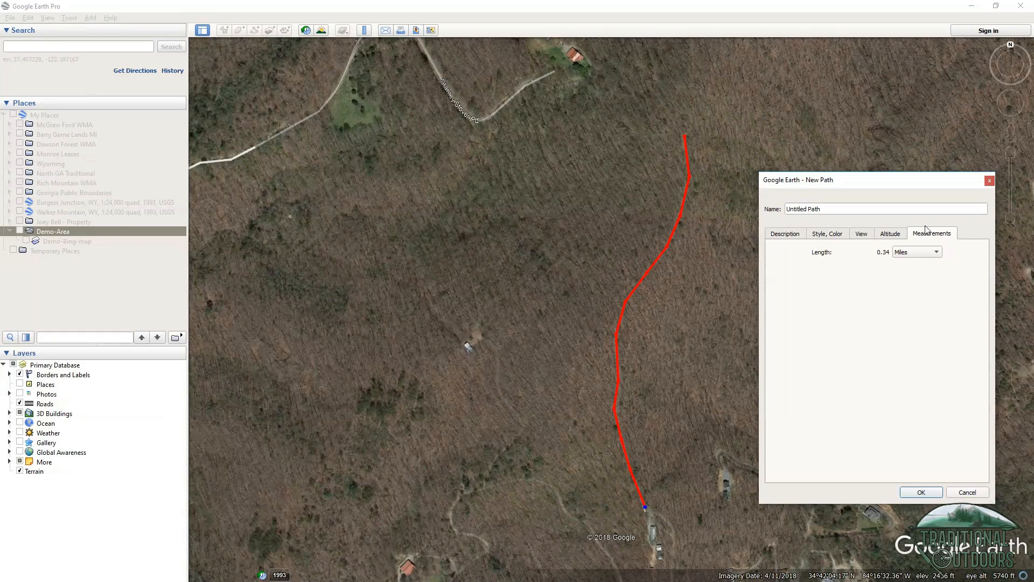
pyautogui.click(968, 492)
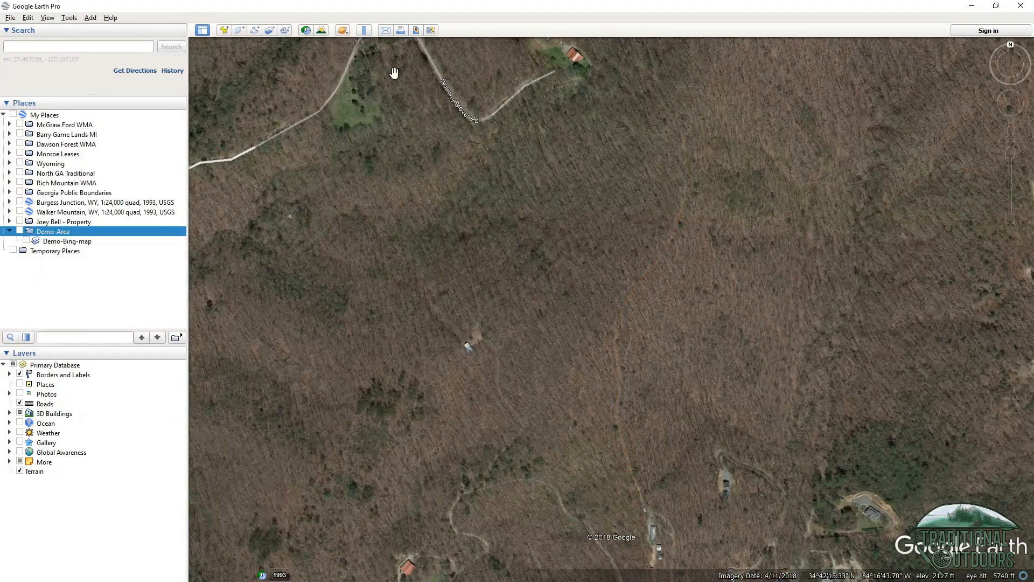
# Try outlining a square area with a new path, bringing its end back near the starting point, and discard the path
pyautogui.click(255, 30)
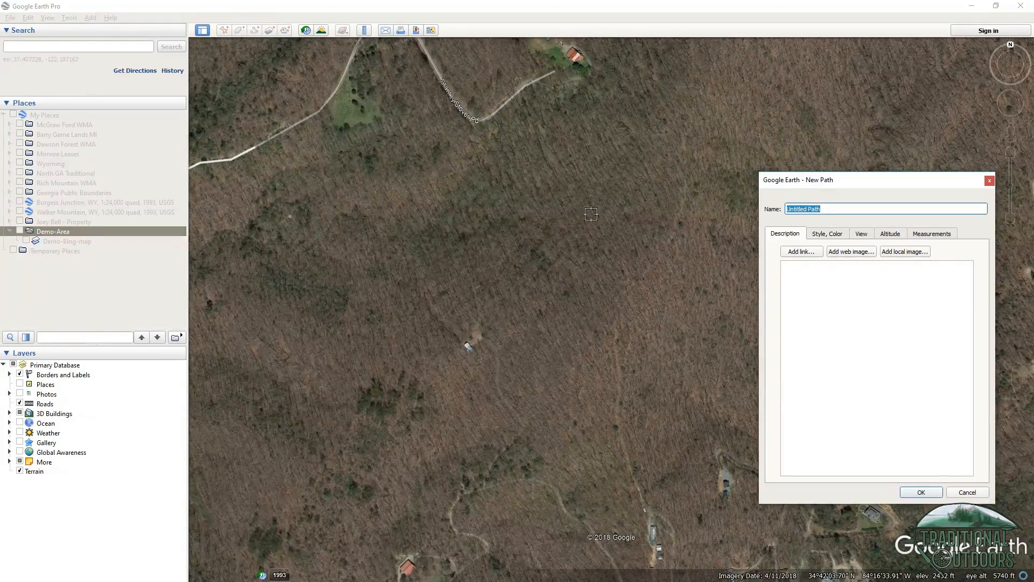
pyautogui.click(608, 167)
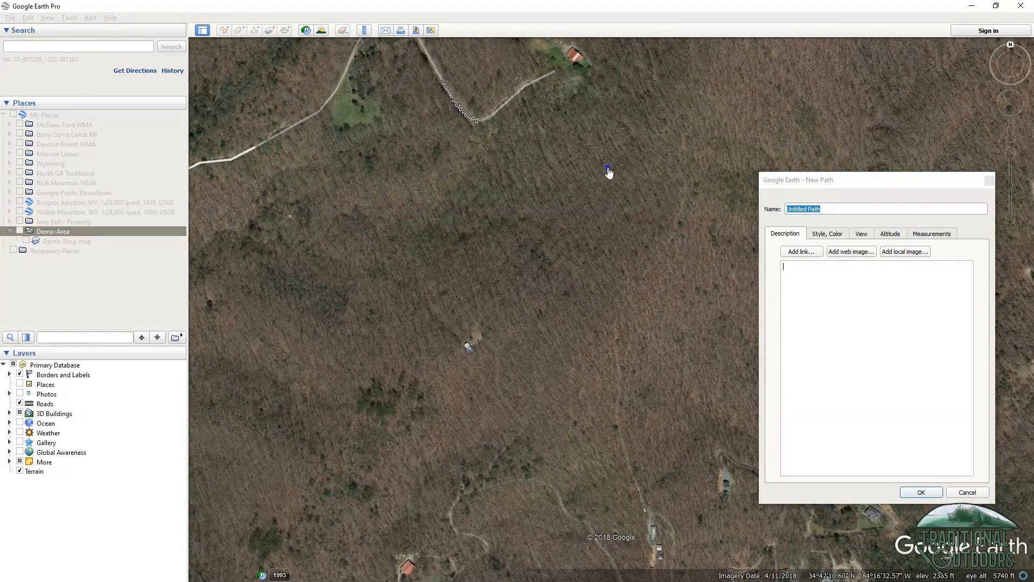
pyautogui.click(404, 168)
pyautogui.click(410, 367)
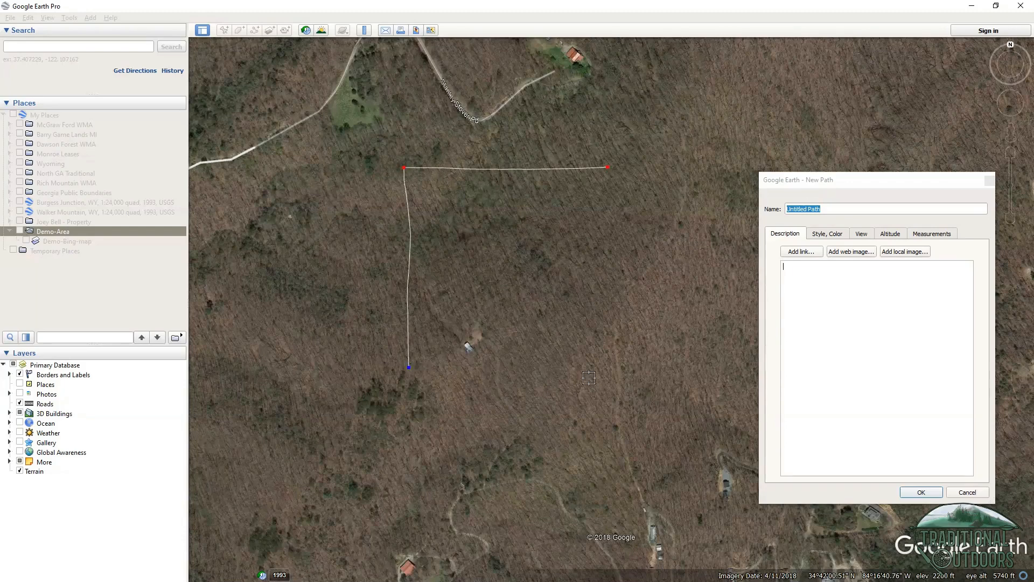
pyautogui.click(614, 372)
pyautogui.moveTo(608, 167); pyautogui.dragTo(608, 170)
pyautogui.click(606, 174)
pyautogui.click(613, 180)
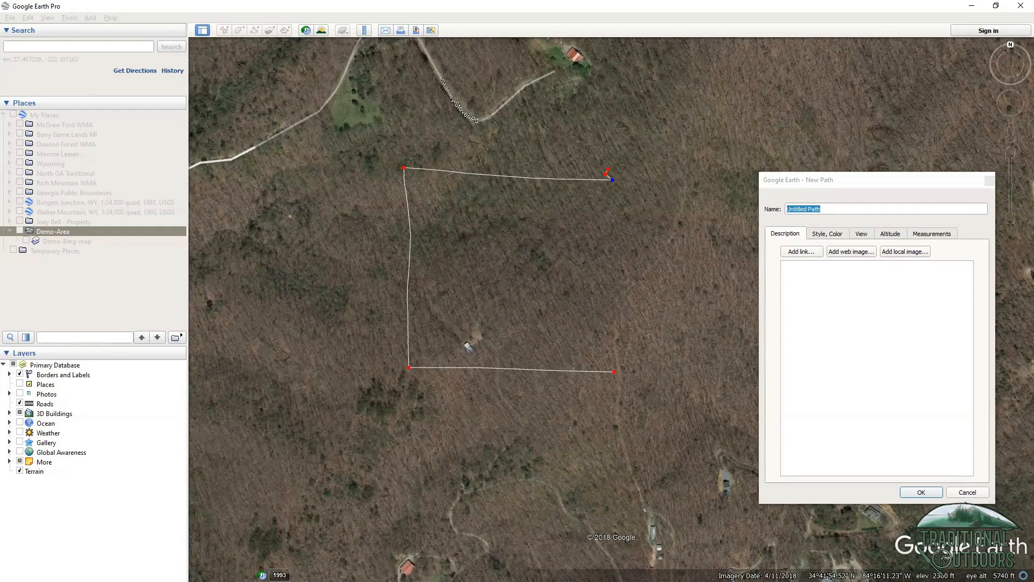
pyautogui.click(967, 492)
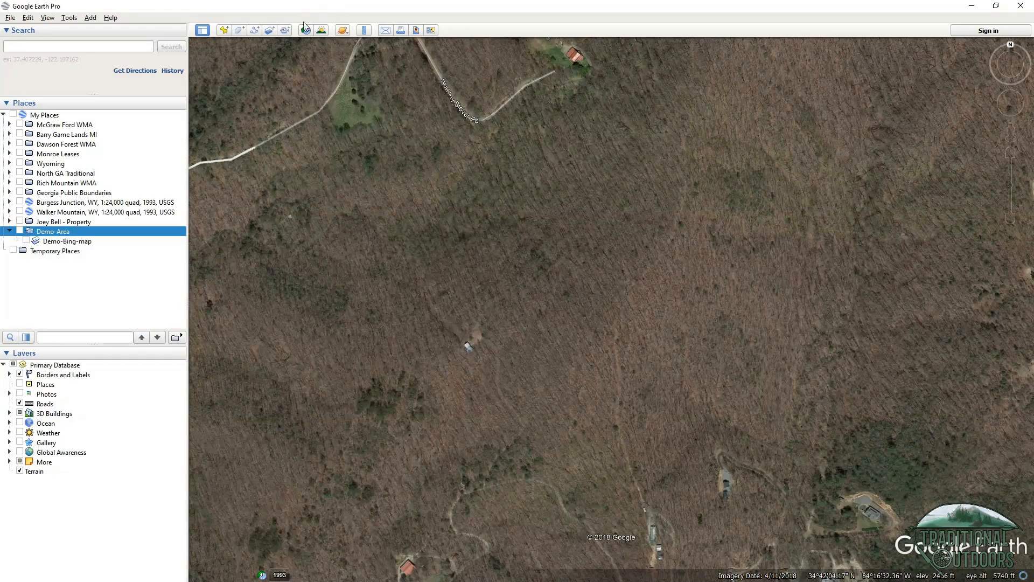
# Look at the settings for a new image overlay and close them without saving
pyautogui.click(270, 31)
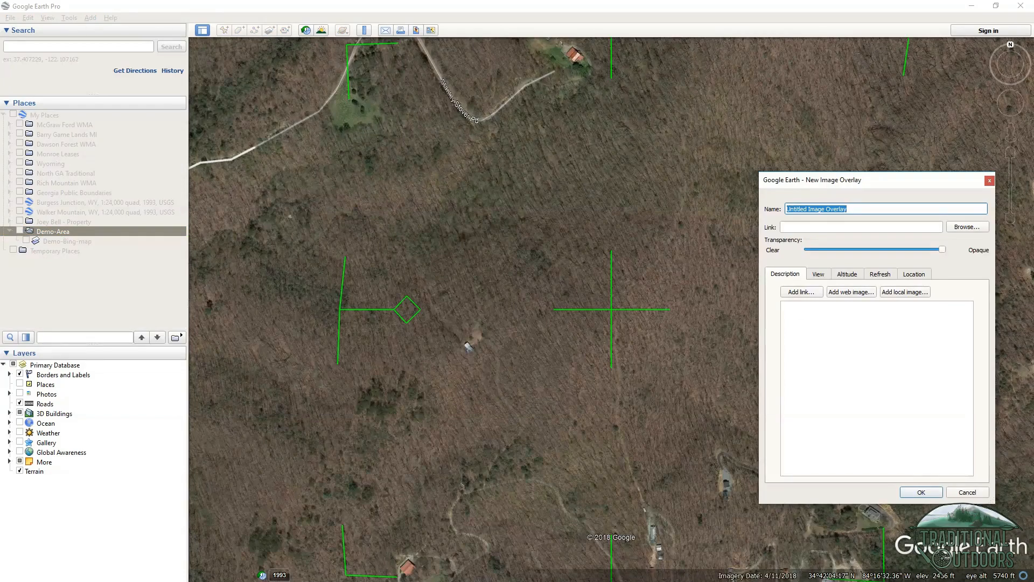
pyautogui.click(967, 492)
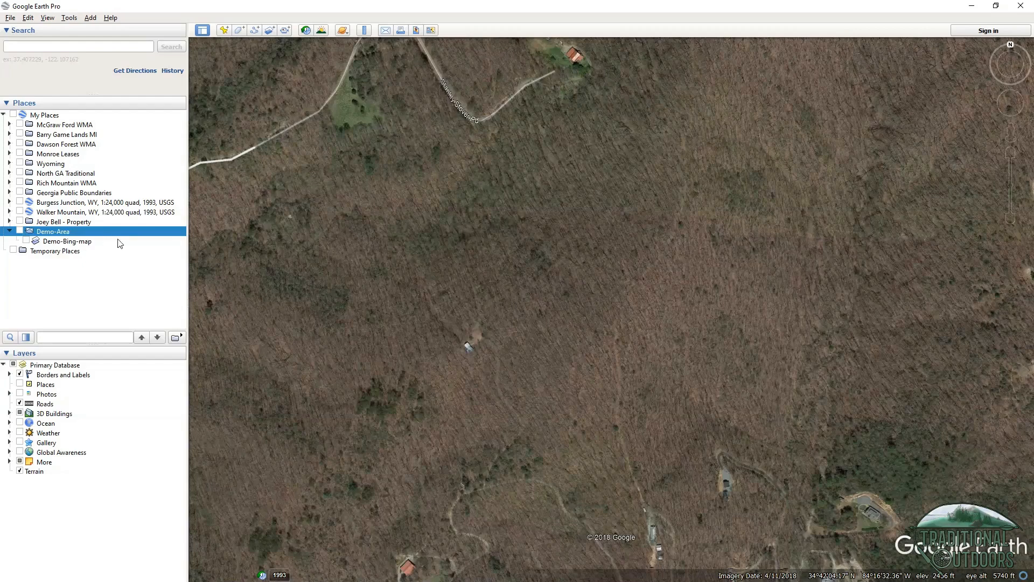
# Show and fly to the Demo-Bing-map overlay in the Demo-Area folder, and display its opacity control
pyautogui.scroll(-5, 565, 242)
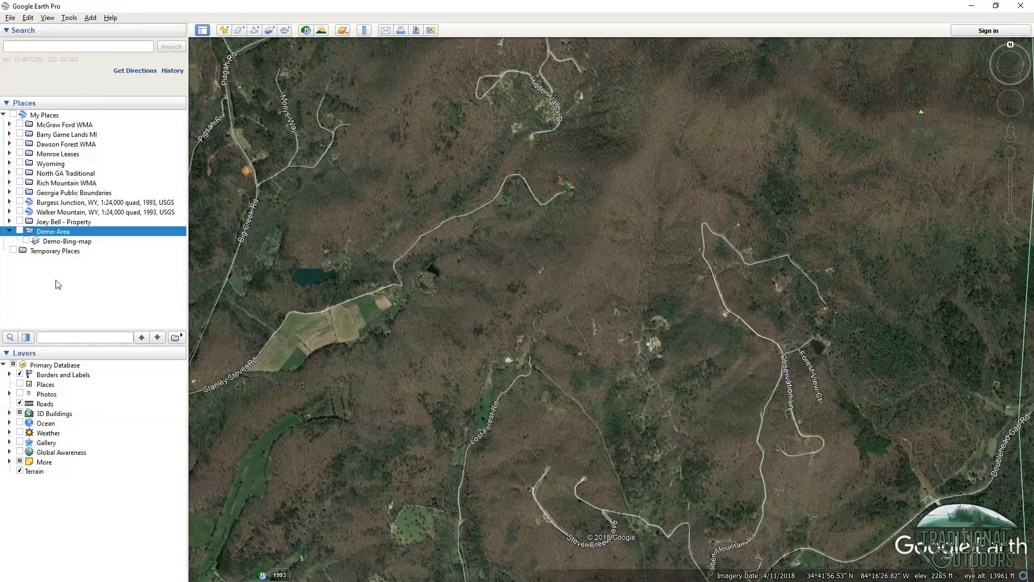
pyautogui.doubleClick(28, 240)
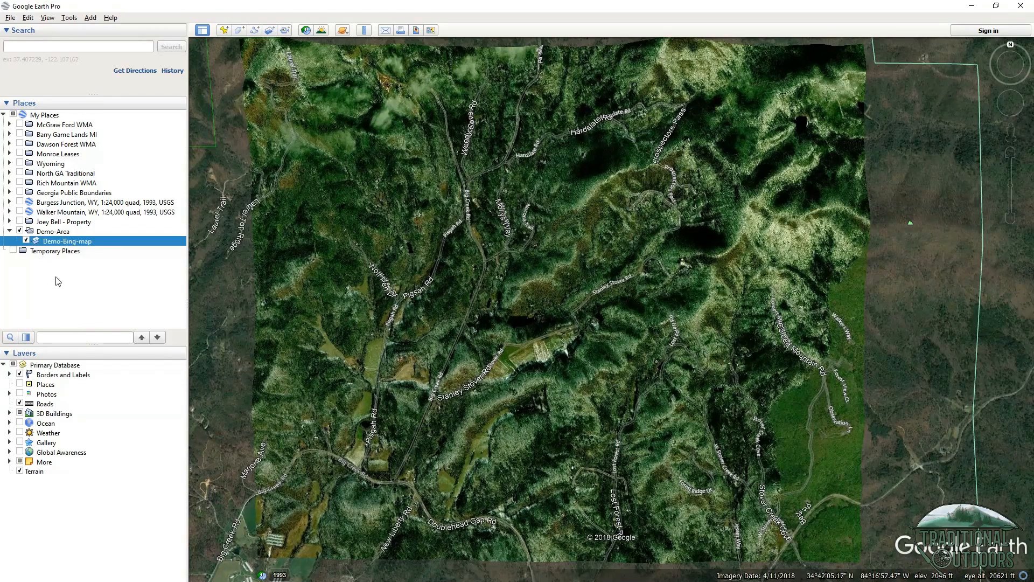
pyautogui.click(25, 337)
pyautogui.moveTo(159, 341)
pyautogui.mouseDown()
pyautogui.moveTo(73, 350)
pyautogui.moveTo(161, 341)
pyautogui.mouseUp()
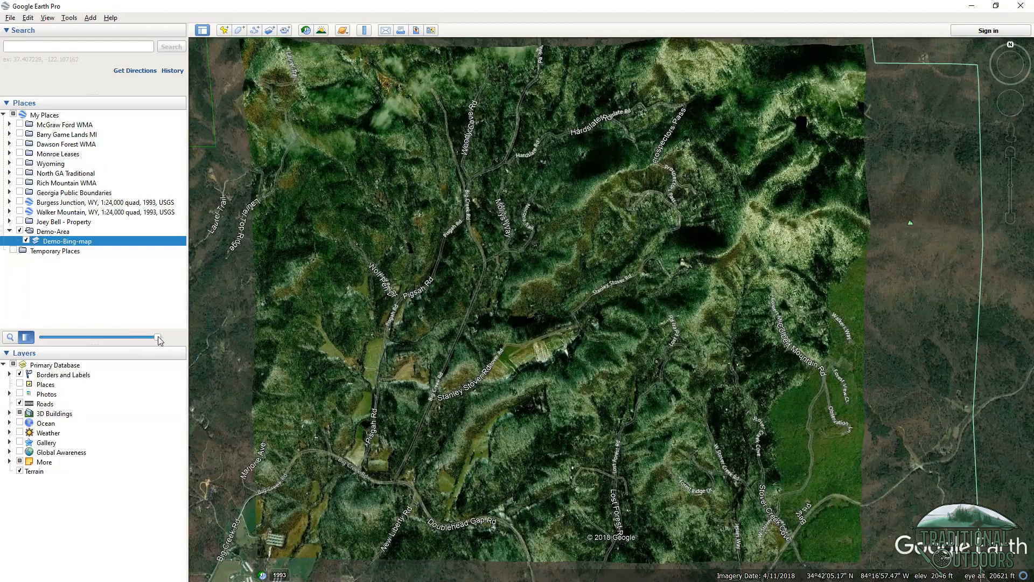
# Compare Demo-Bing-map with the imagery beneath by fading it out and back in, and hide the overlay
pyautogui.moveTo(160, 340); pyautogui.dragTo(101, 347)
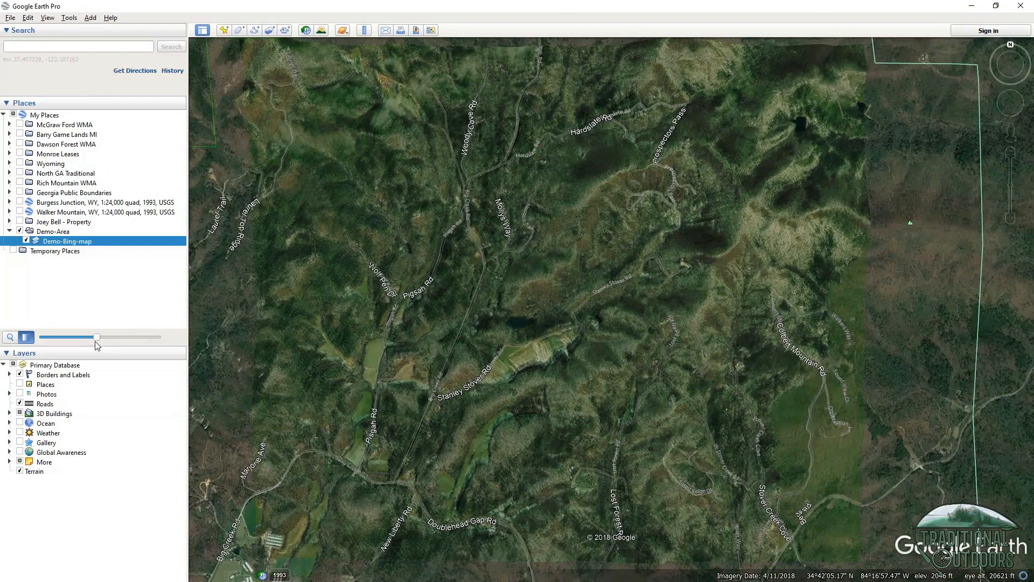
pyautogui.moveTo(95, 345); pyautogui.dragTo(89, 345)
pyautogui.moveTo(80, 344)
pyautogui.mouseDown()
pyautogui.moveTo(71, 345)
pyautogui.moveTo(93, 342)
pyautogui.mouseUp()
pyautogui.moveTo(104, 338); pyautogui.dragTo(157, 340)
pyautogui.click(26, 241)
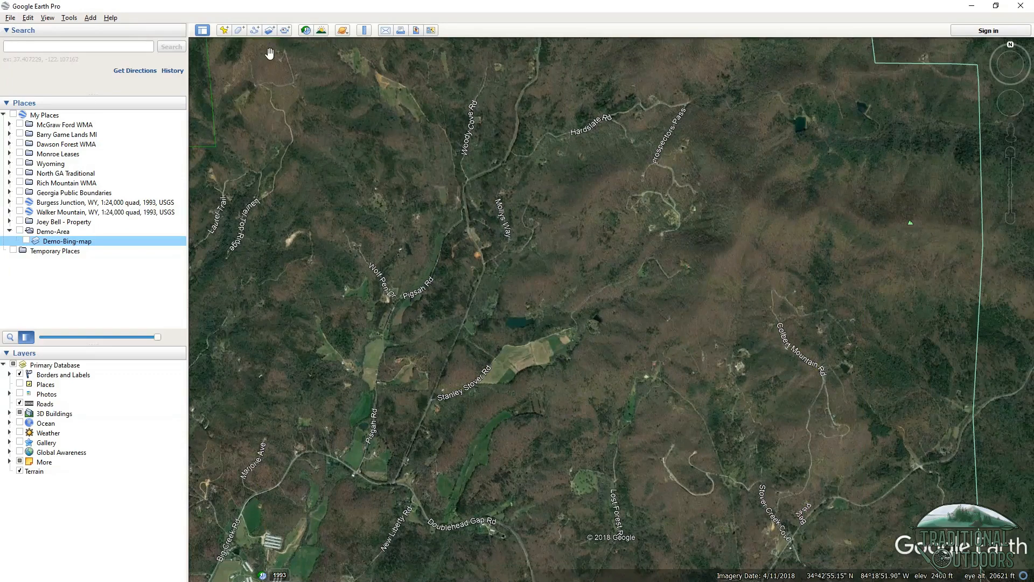
# Turn on historical imagery and step the Demo-Area view back through 4/2017 and 3/2015 to 10/2012
pyautogui.click(306, 31)
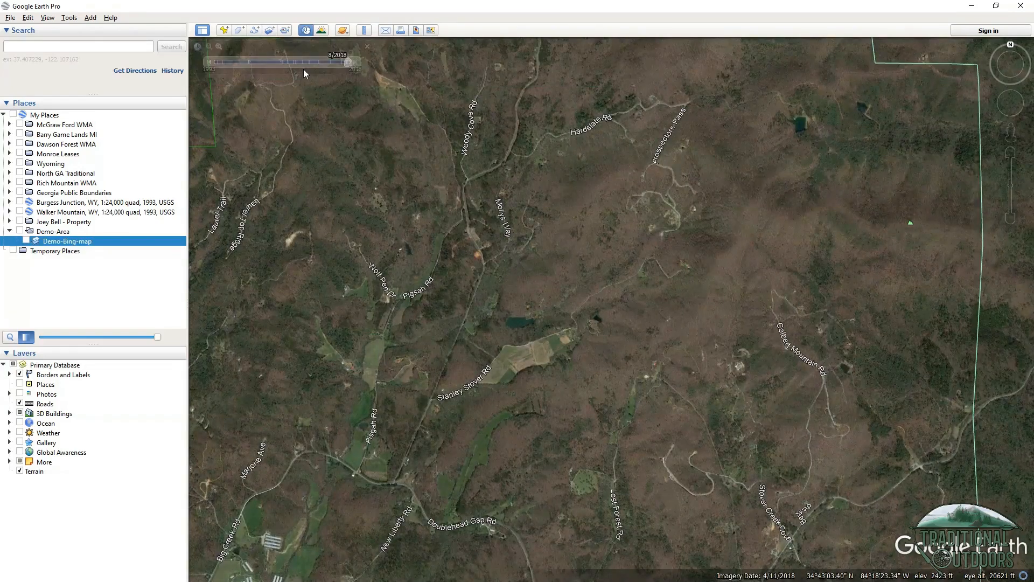
pyautogui.moveTo(266, 64)
pyautogui.moveTo(347, 69)
pyautogui.moveTo(348, 62); pyautogui.dragTo(341, 63)
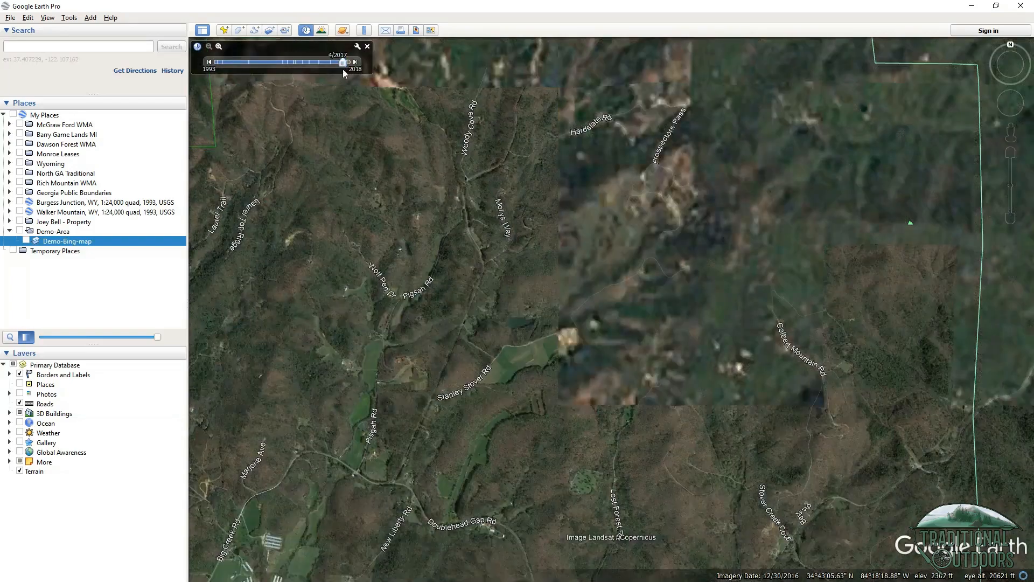
pyautogui.moveTo(341, 63); pyautogui.dragTo(331, 64)
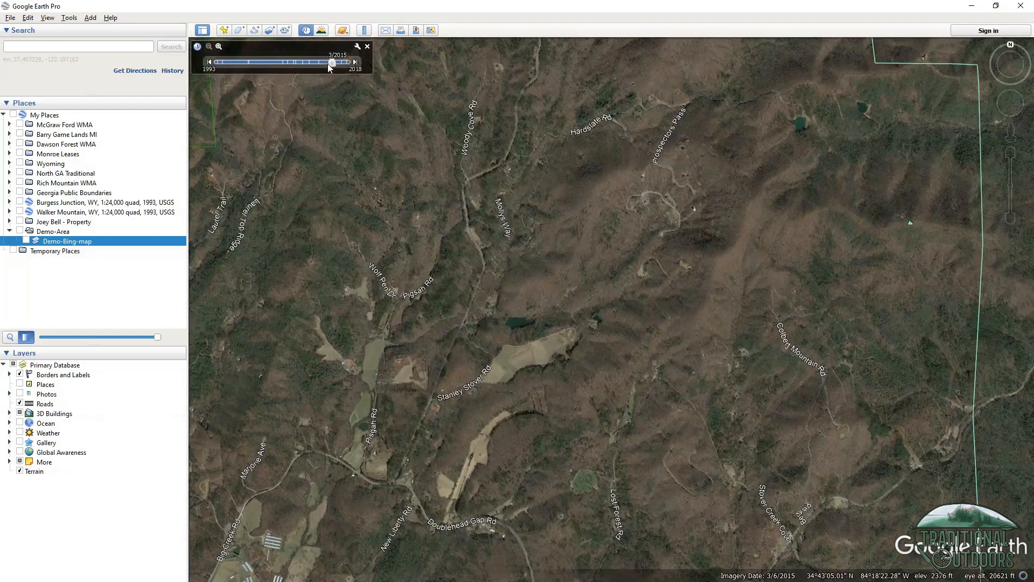
pyautogui.moveTo(333, 62); pyautogui.dragTo(319, 63)
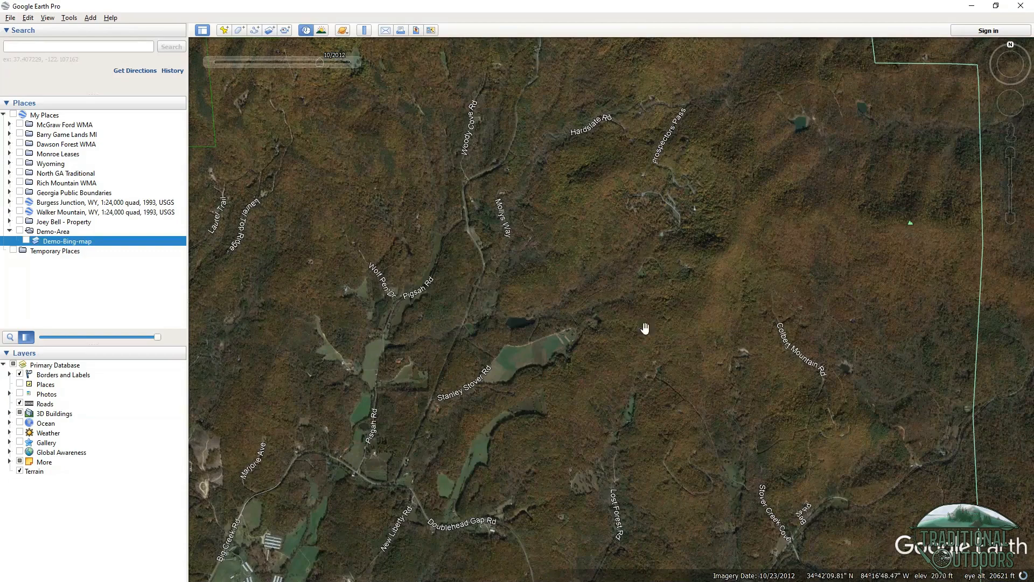
# Look over the 10/2012 imagery around Stanley Stover Rd and return the imagery date to 4/2018
pyautogui.moveTo(668, 321); pyautogui.dragTo(621, 288)
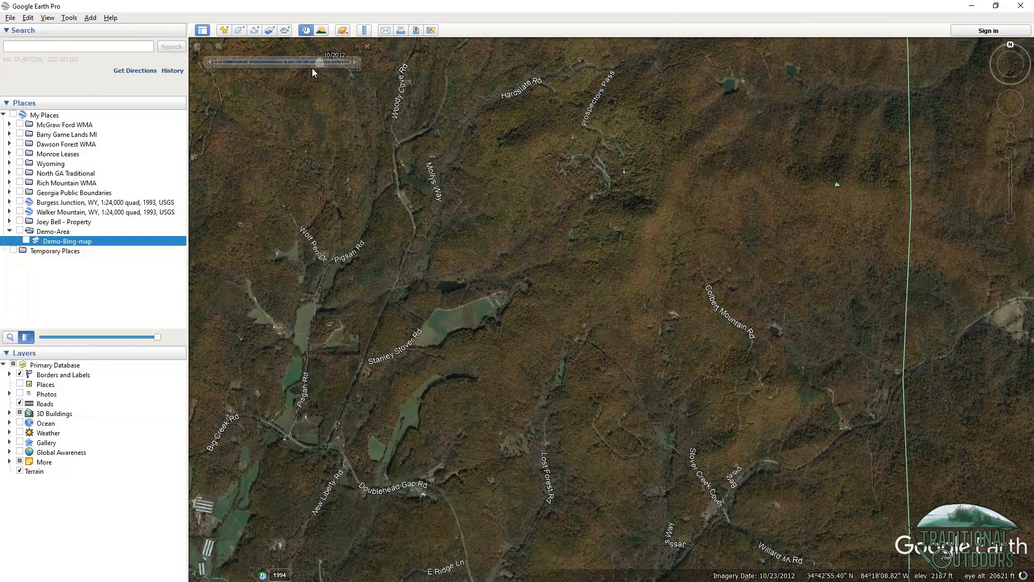
pyautogui.moveTo(317, 65)
pyautogui.moveTo(321, 62); pyautogui.dragTo(348, 63)
# Fly to OtisLakeTrail1 in the Barry Game Lands MI folder and close in on the marsh's northwest corner
pyautogui.click(9, 135)
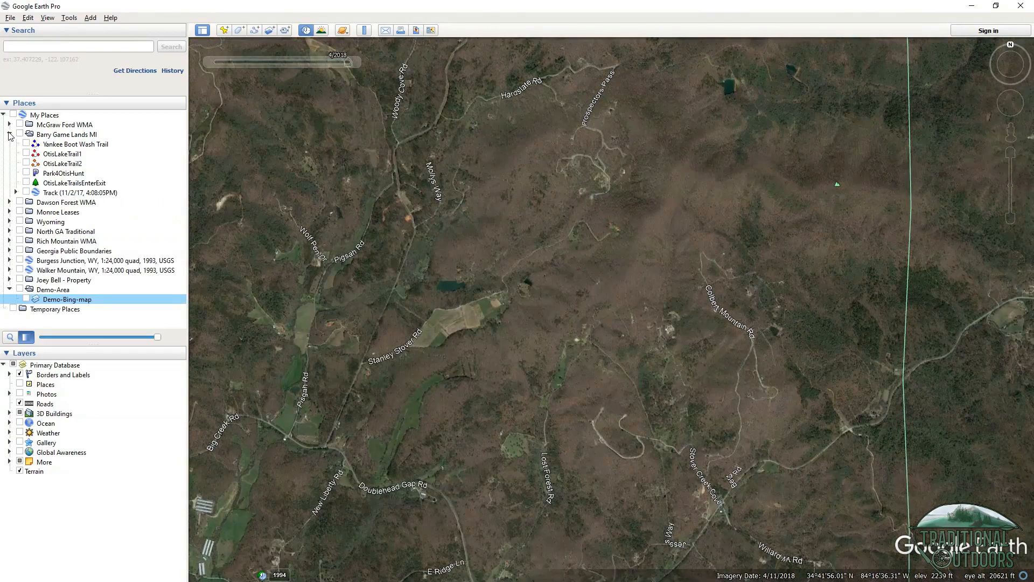
pyautogui.doubleClick(66, 154)
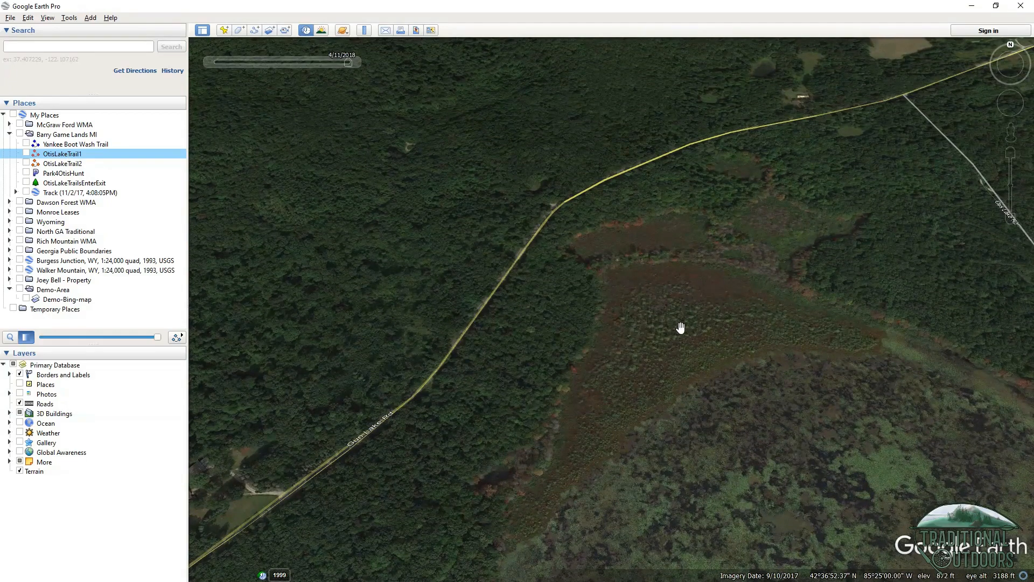
pyautogui.scroll(2, 681, 327)
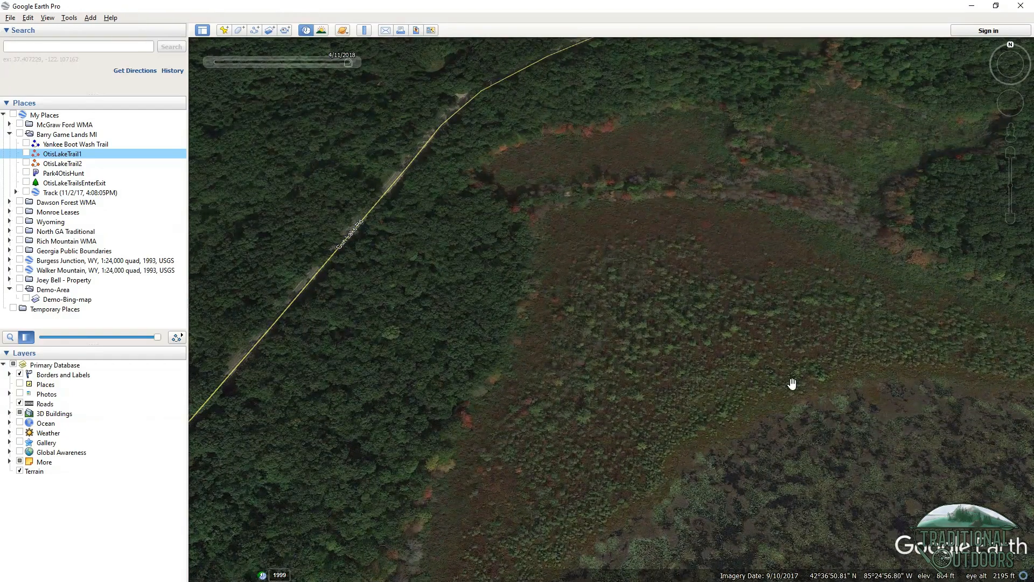
pyautogui.scroll(2, 681, 276)
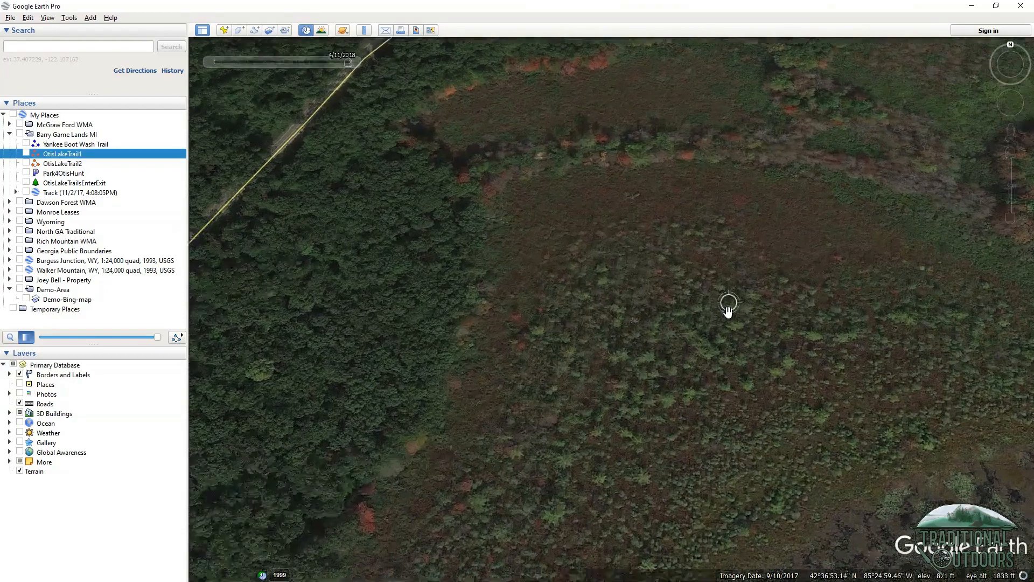
pyautogui.scroll(1, 702, 309)
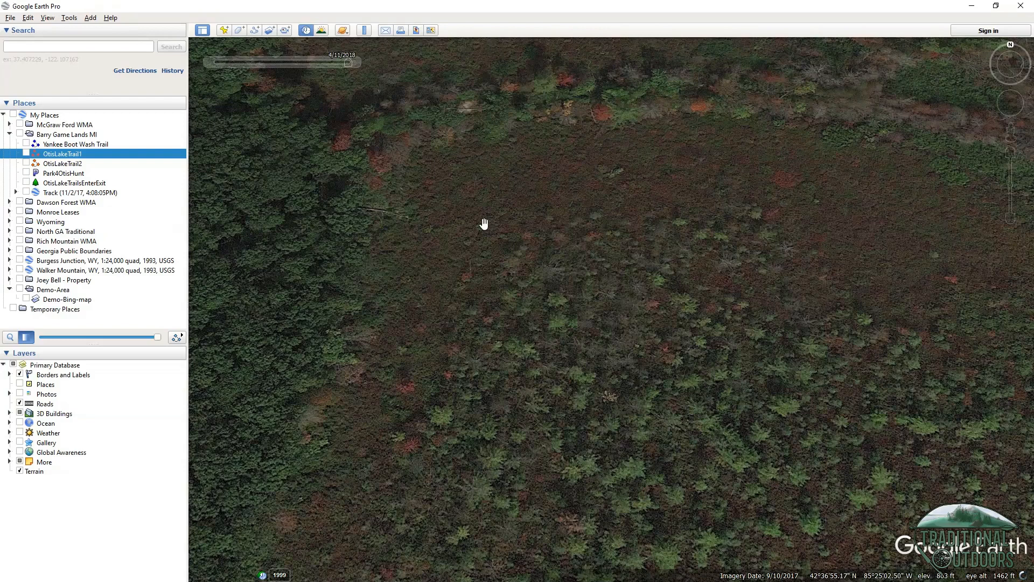
pyautogui.moveTo(570, 286); pyautogui.dragTo(546, 322)
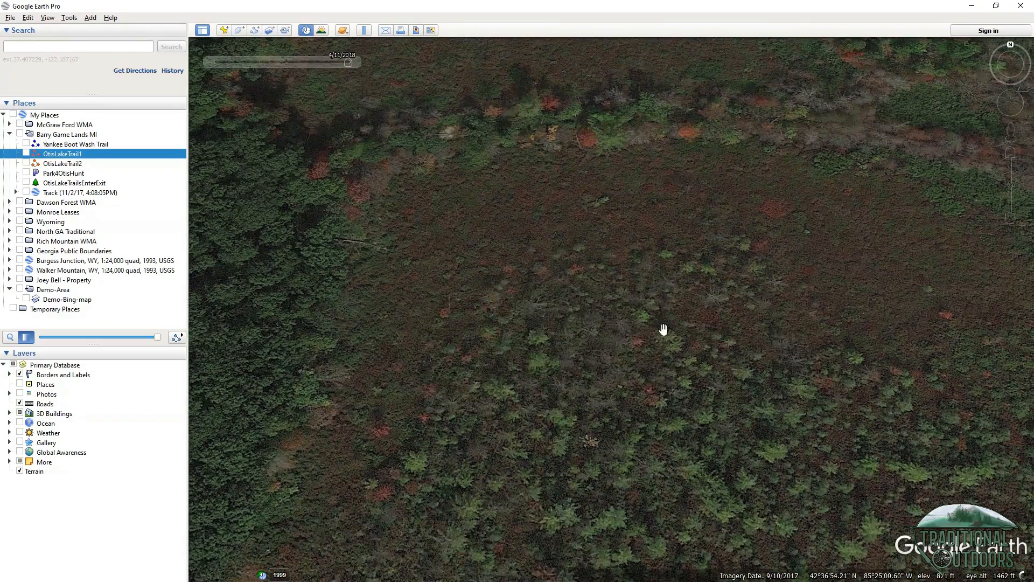
# Step the marsh's historical imagery back to 7/14/2015 and on to 4/3/2013
pyautogui.moveTo(353, 68)
pyautogui.moveTo(348, 63); pyautogui.dragTo(333, 64)
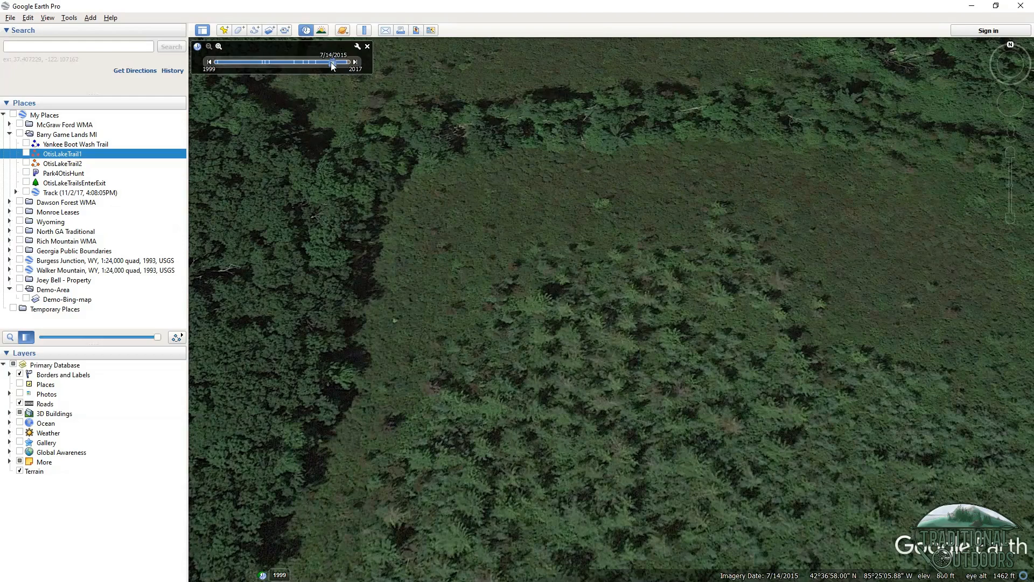
pyautogui.moveTo(331, 63); pyautogui.dragTo(316, 63)
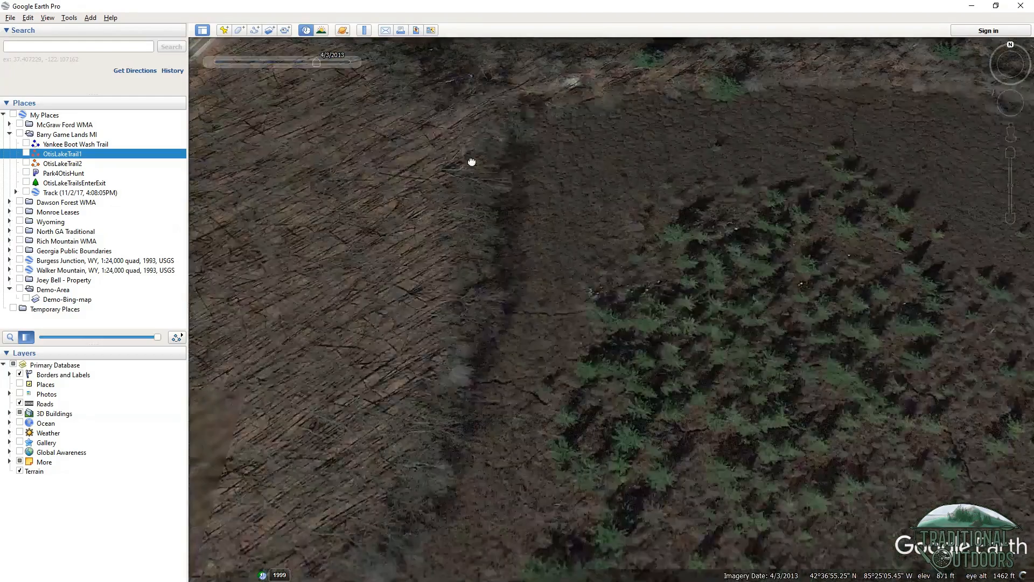
# Examine the hardwood edge, the evergreen stand and the ground trails around it in the 4/3/2013 imagery
pyautogui.moveTo(472, 161); pyautogui.dragTo(579, 129)
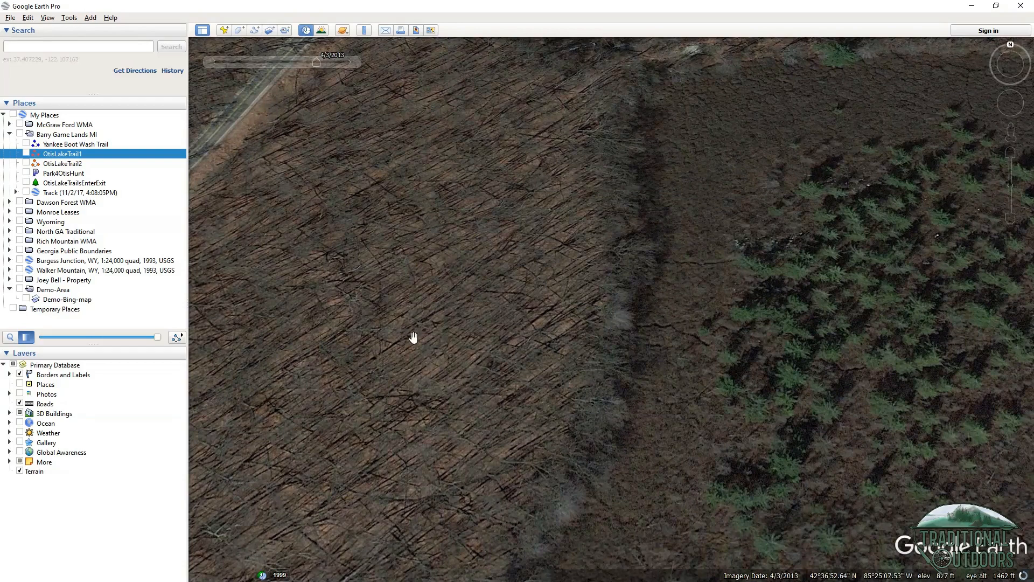
pyautogui.moveTo(515, 279); pyautogui.dragTo(289, 302)
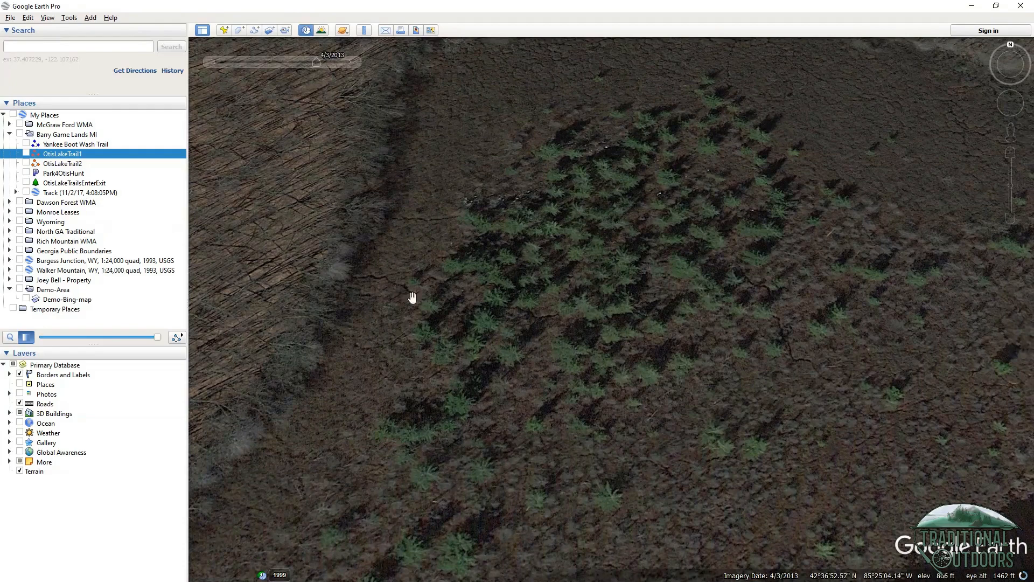
pyautogui.scroll(2, 462, 290)
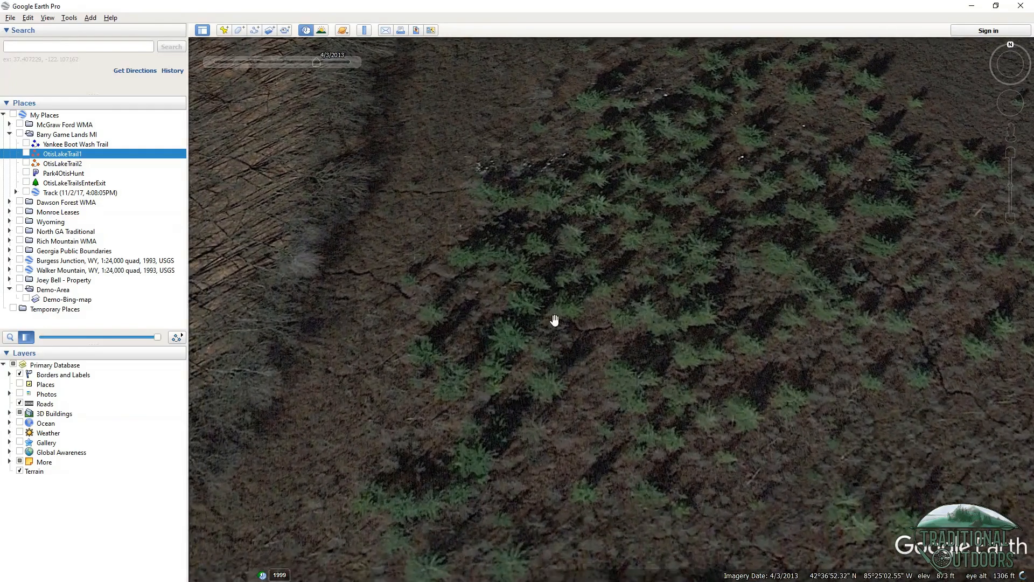
pyautogui.moveTo(553, 322); pyautogui.dragTo(505, 324)
pyautogui.moveTo(676, 295); pyautogui.dragTo(586, 295)
pyautogui.moveTo(706, 279); pyautogui.dragTo(593, 252)
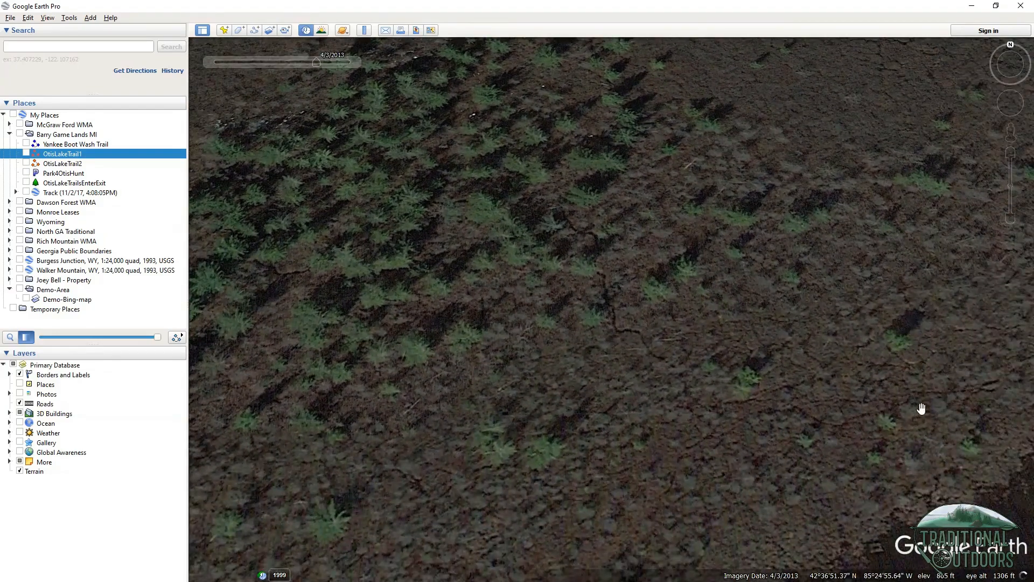
pyautogui.moveTo(748, 425); pyautogui.dragTo(793, 417)
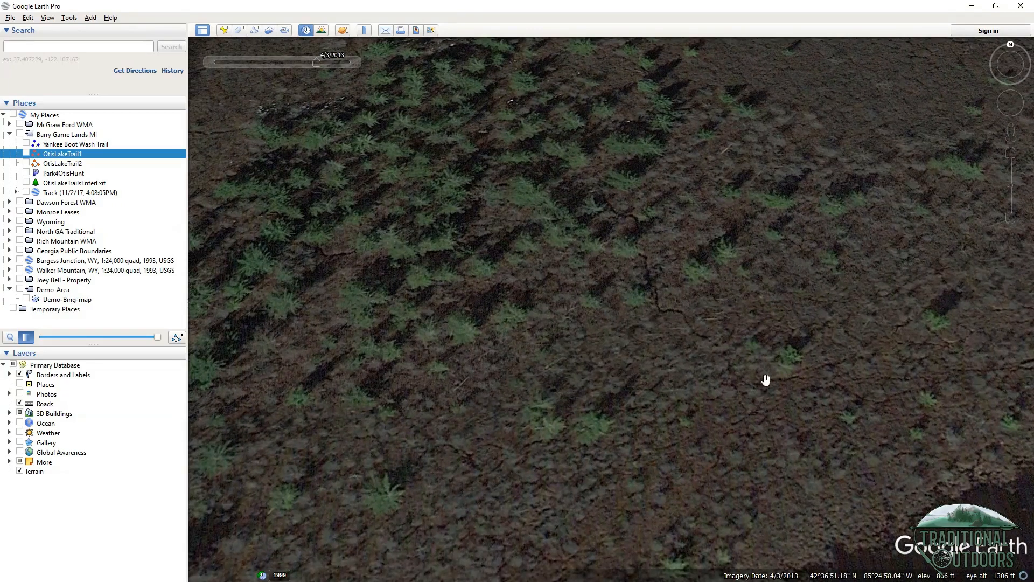
pyautogui.moveTo(663, 349); pyautogui.dragTo(742, 330)
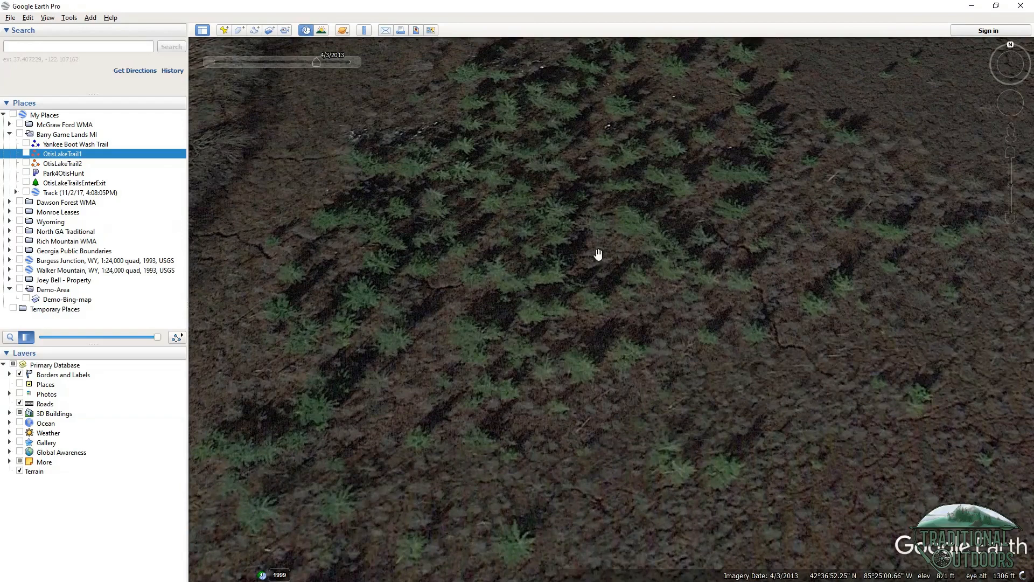
pyautogui.moveTo(550, 252); pyautogui.dragTo(738, 342)
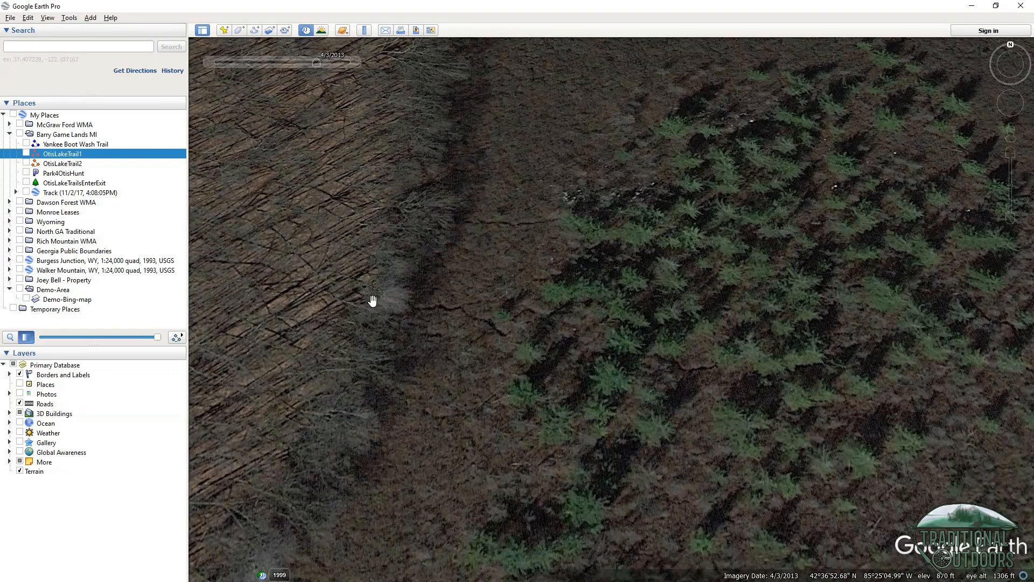
# Bring the historical imagery forward to 9/10/2017 and compare the same evergreen stand and marsh edge
pyautogui.moveTo(326, 68)
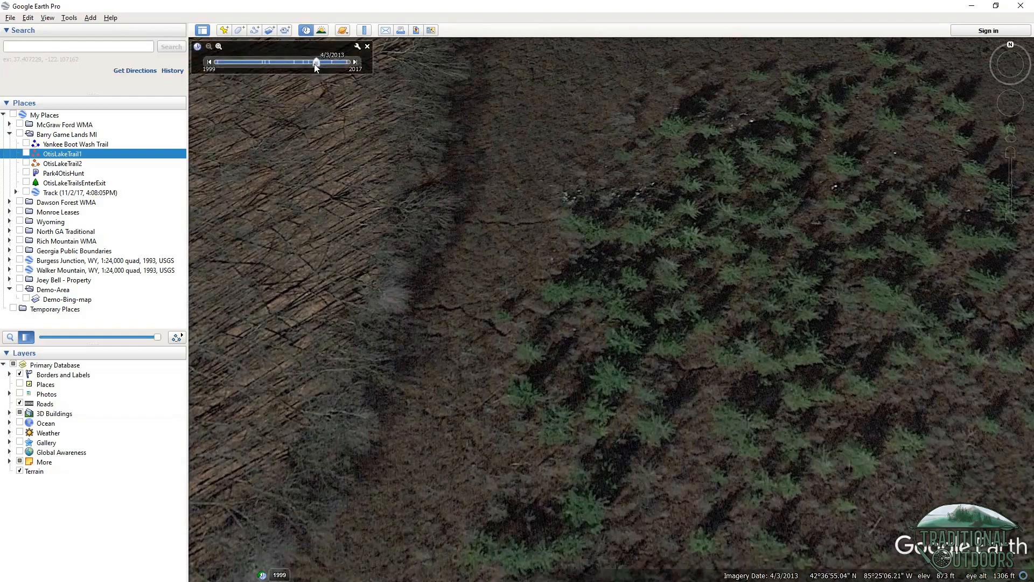
pyautogui.moveTo(316, 64); pyautogui.dragTo(354, 72)
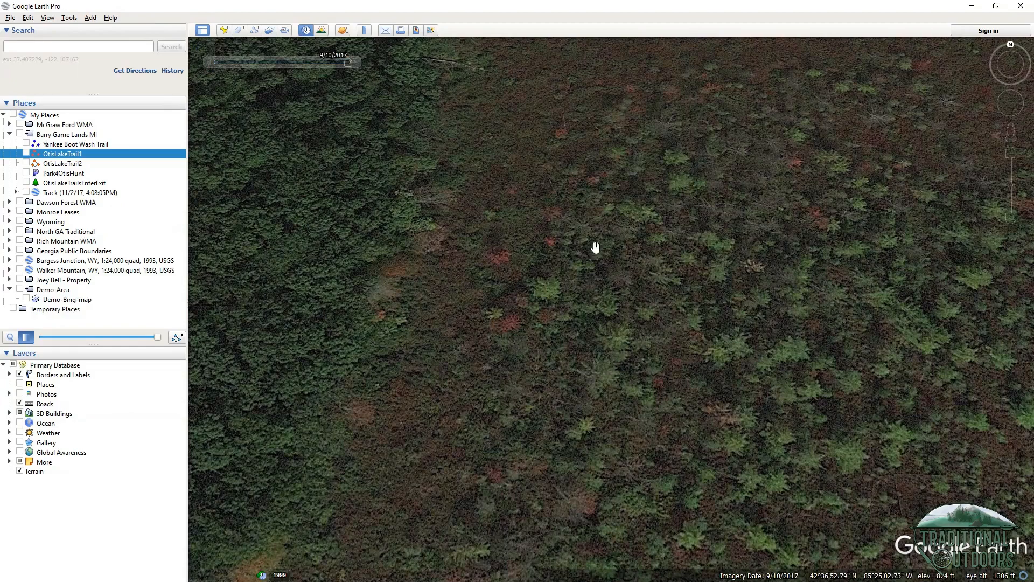
pyautogui.moveTo(619, 223); pyautogui.dragTo(549, 234)
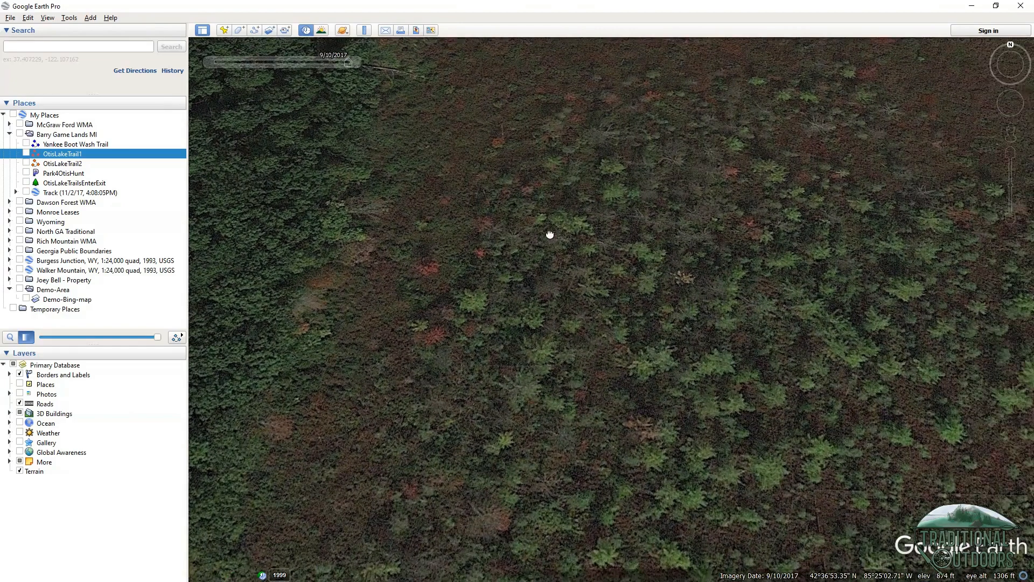
pyautogui.moveTo(595, 178); pyautogui.dragTo(572, 235)
pyautogui.moveTo(621, 184); pyautogui.dragTo(605, 163)
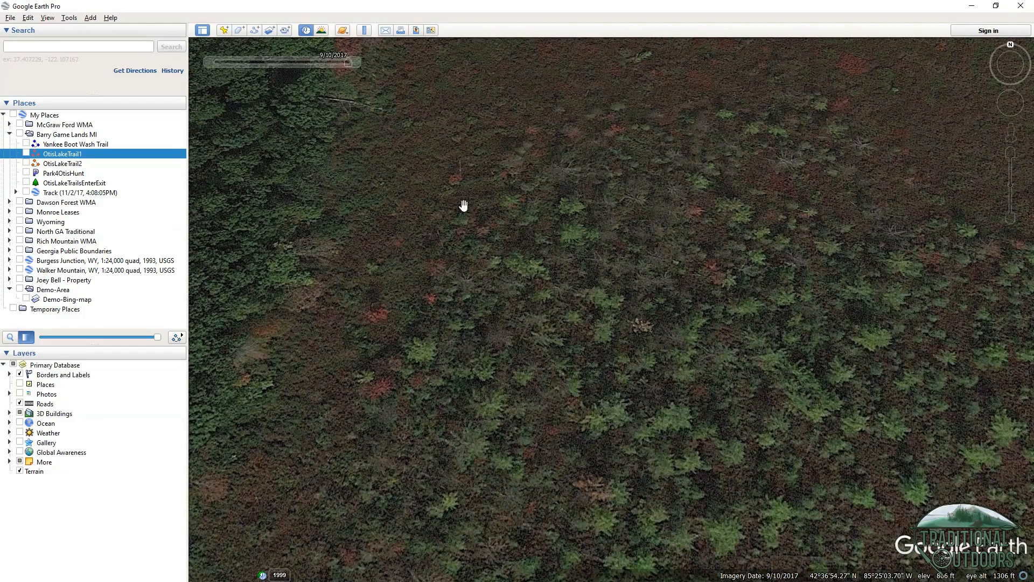
pyautogui.moveTo(463, 203); pyautogui.dragTo(476, 227)
pyautogui.moveTo(619, 176); pyautogui.dragTo(584, 248)
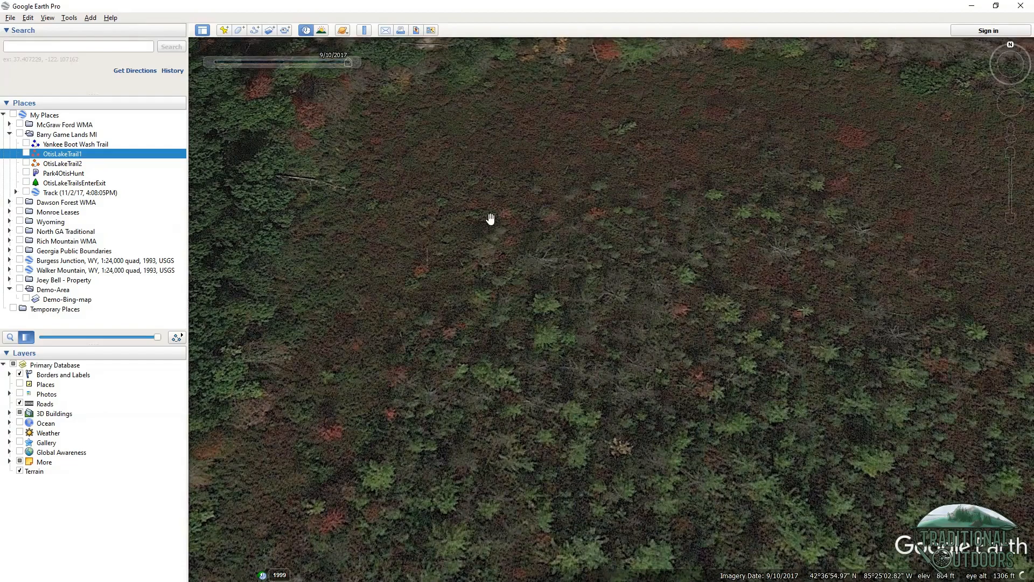
# Measure the straight-line distance in miles from Gun Lake Rd across the marsh to its eastern tip, and close the Ruler
pyautogui.scroll(-2, 480, 228)
pyautogui.scroll(-1, 507, 273)
pyautogui.scroll(-1, 515, 309)
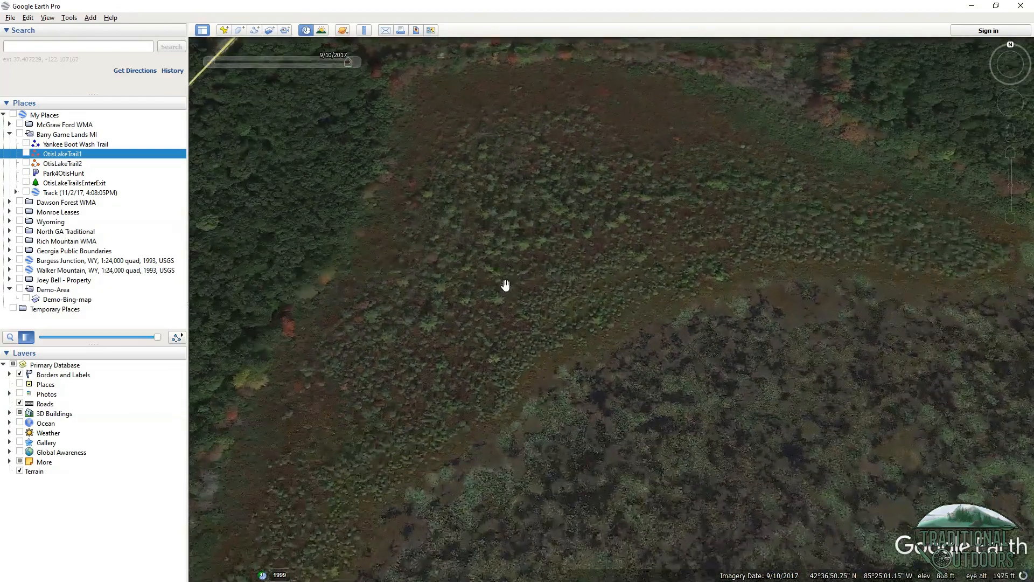
pyautogui.scroll(-2, 505, 285)
pyautogui.scroll(-1, 499, 289)
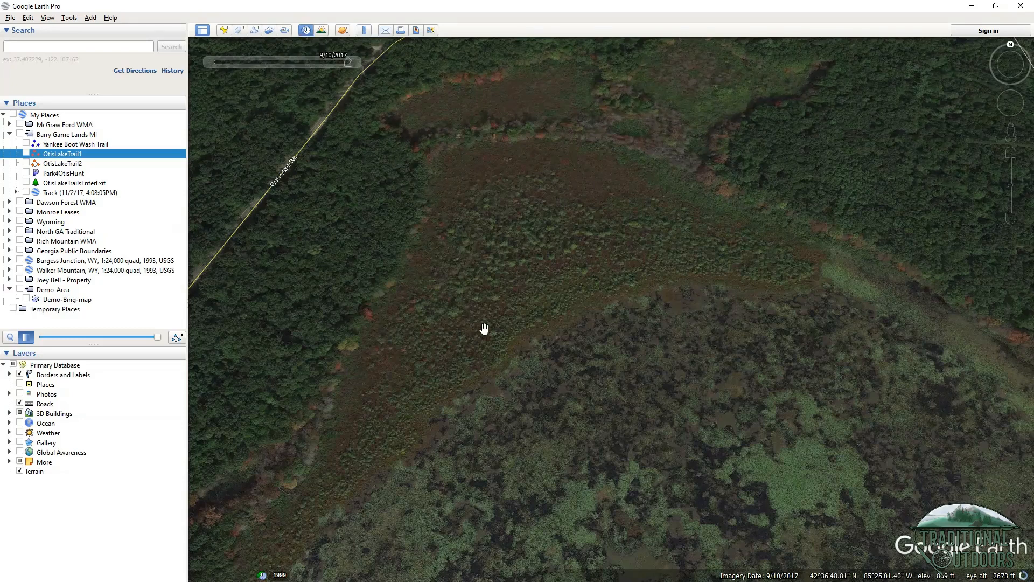
pyautogui.moveTo(474, 261); pyautogui.dragTo(544, 238)
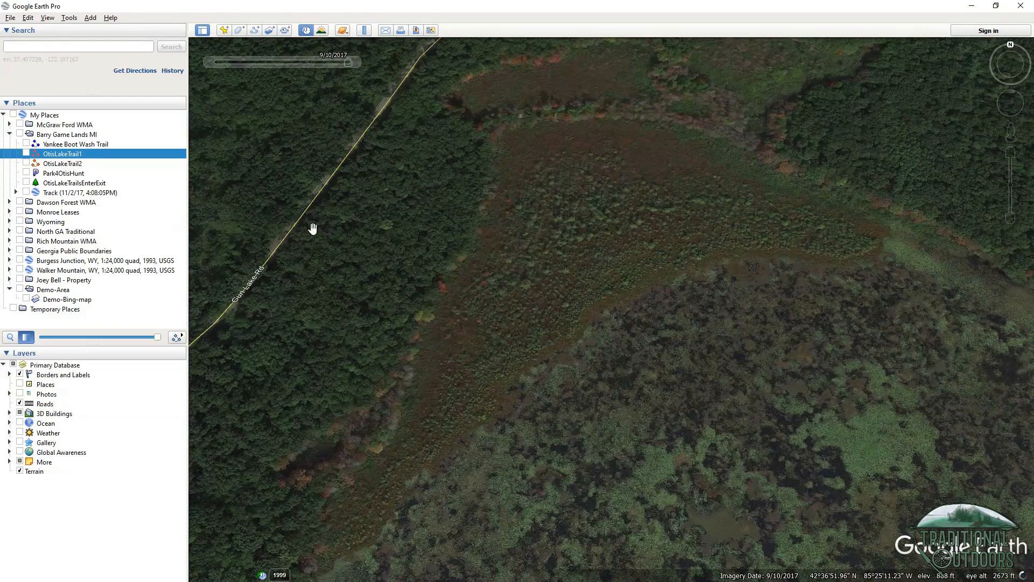
pyautogui.click(365, 31)
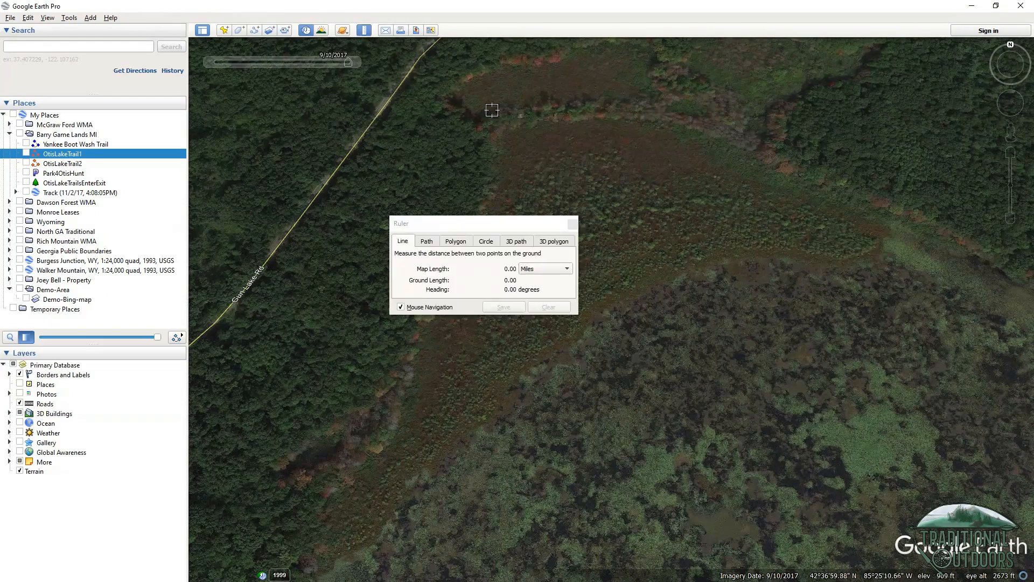
pyautogui.moveTo(474, 227); pyautogui.dragTo(477, 76)
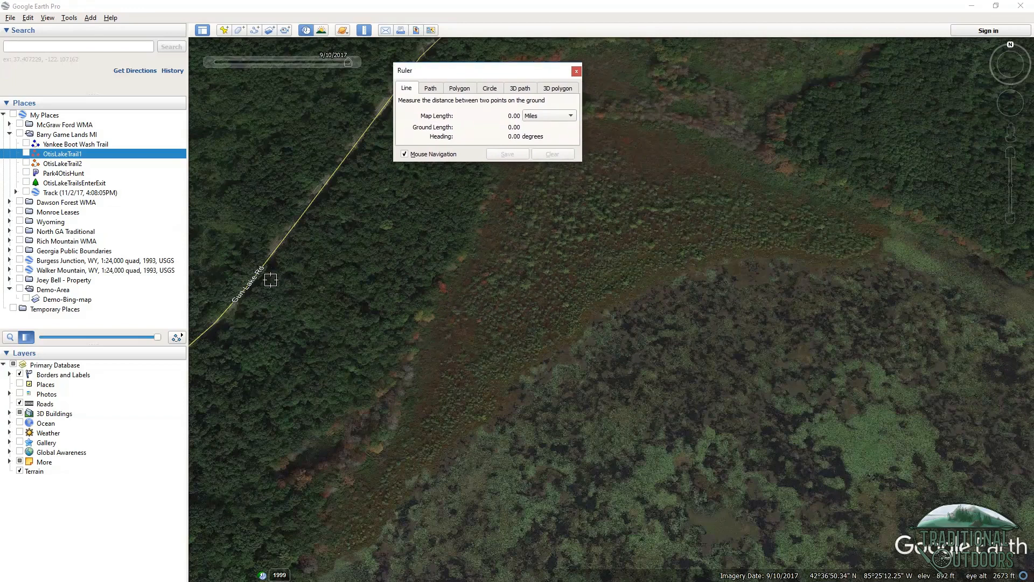
pyautogui.click(274, 254)
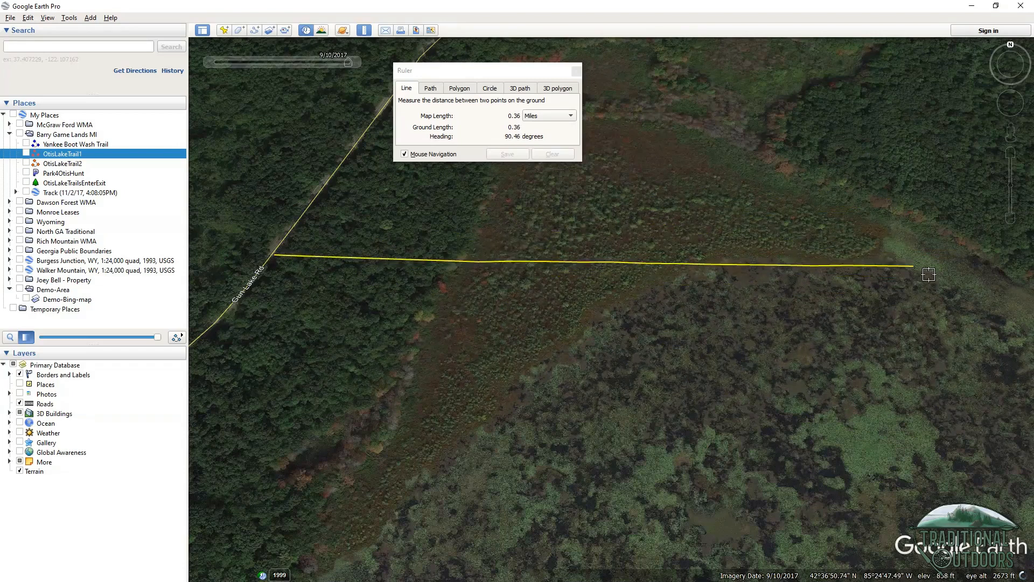
pyautogui.click(901, 248)
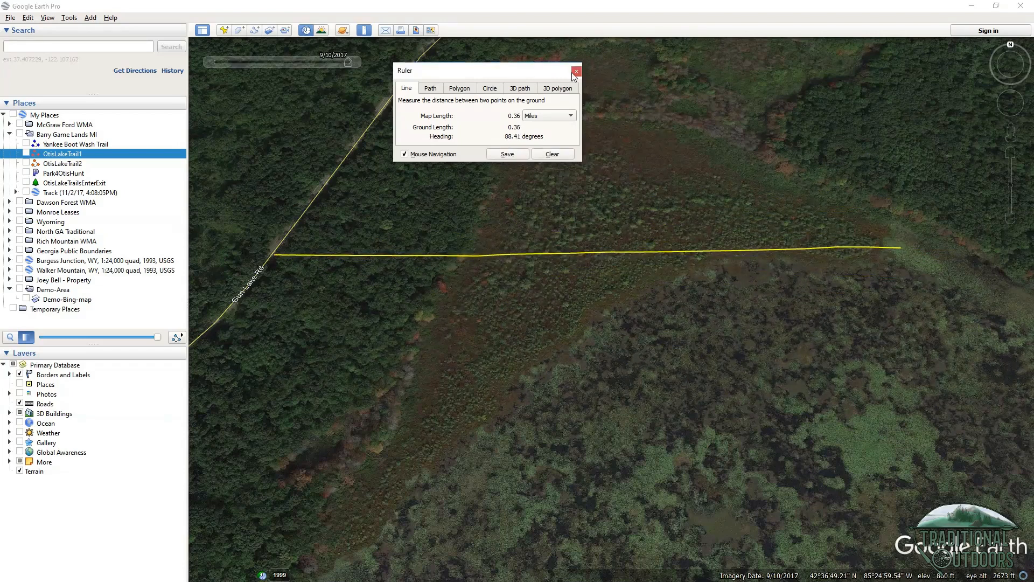
pyautogui.click(576, 71)
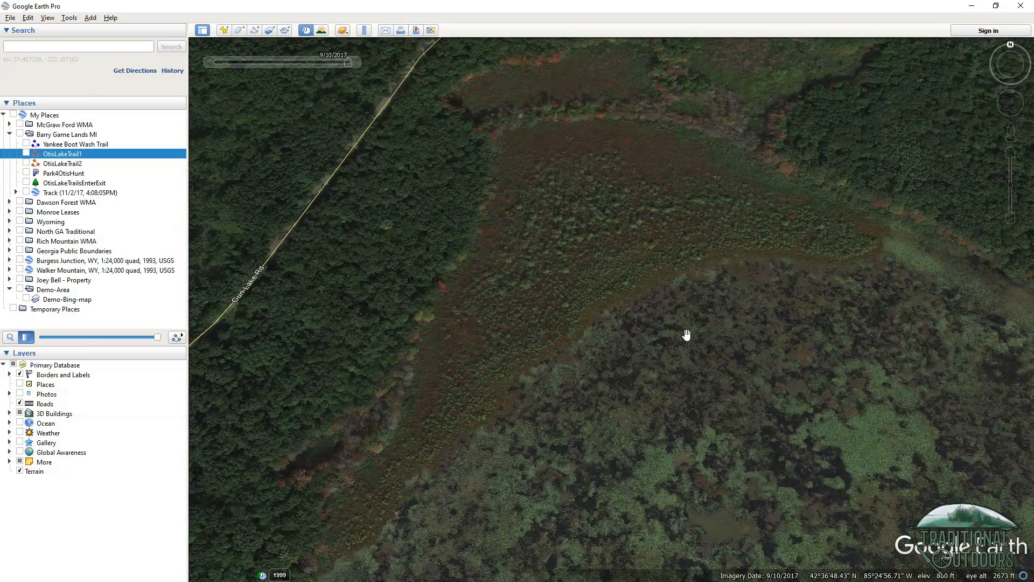
pyautogui.moveTo(661, 296); pyautogui.dragTo(695, 316)
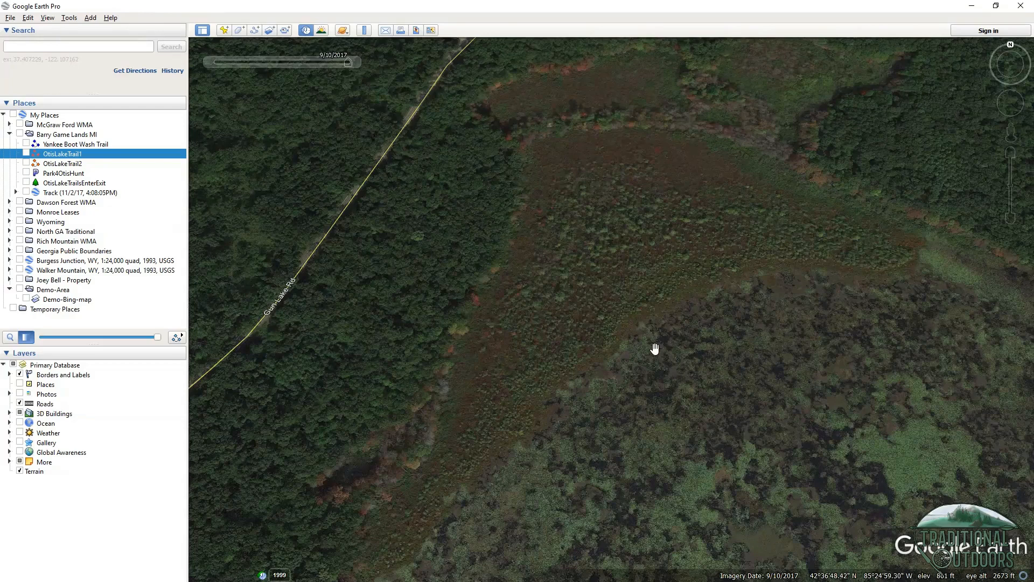
pyautogui.scroll(-2, 659, 346)
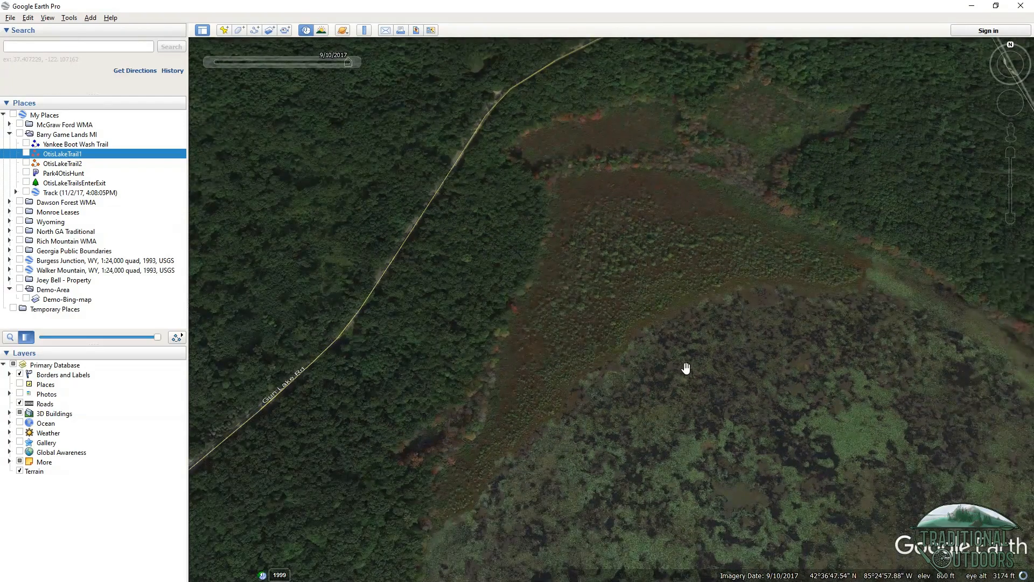
pyautogui.scroll(-1, 682, 365)
pyautogui.scroll(-1, 674, 356)
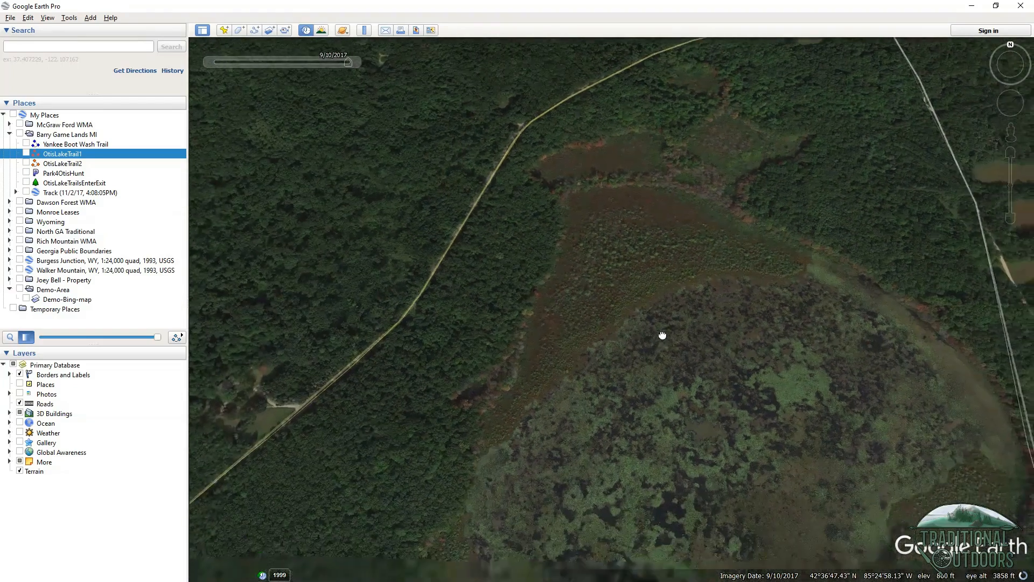